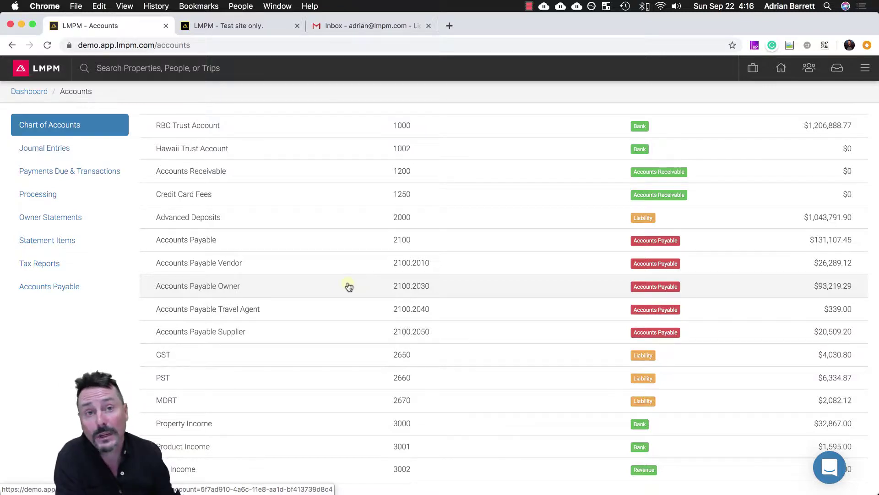
Open the accounting settings and review the list of general ledger accounts
scroll(349, 286, "down", 2)
scroll(349, 286, "up", 2)
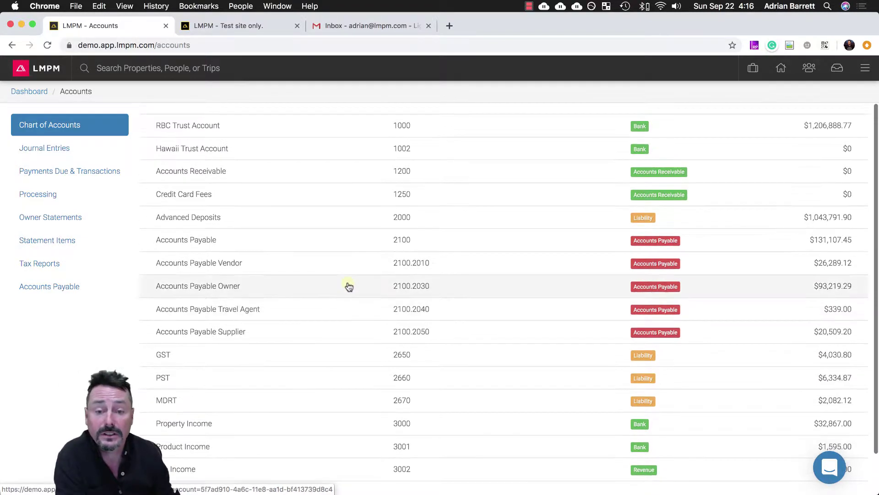
left_click(866, 68)
left_click(753, 316)
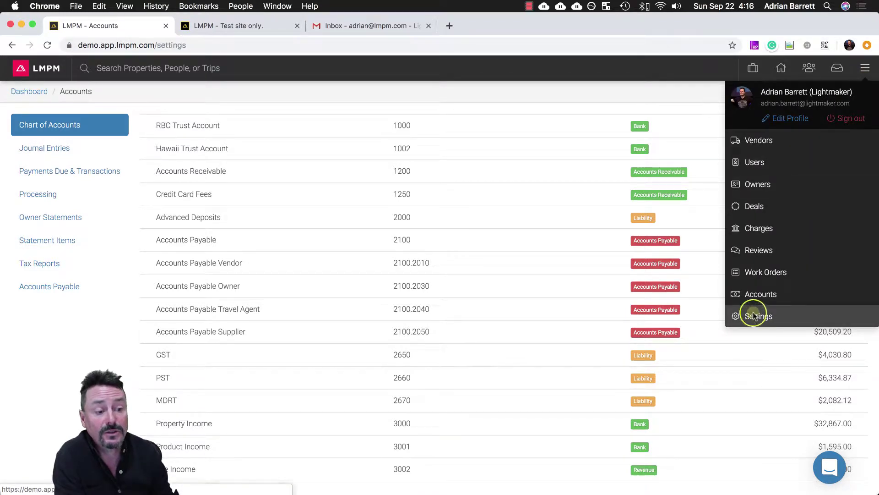
left_click(36, 332)
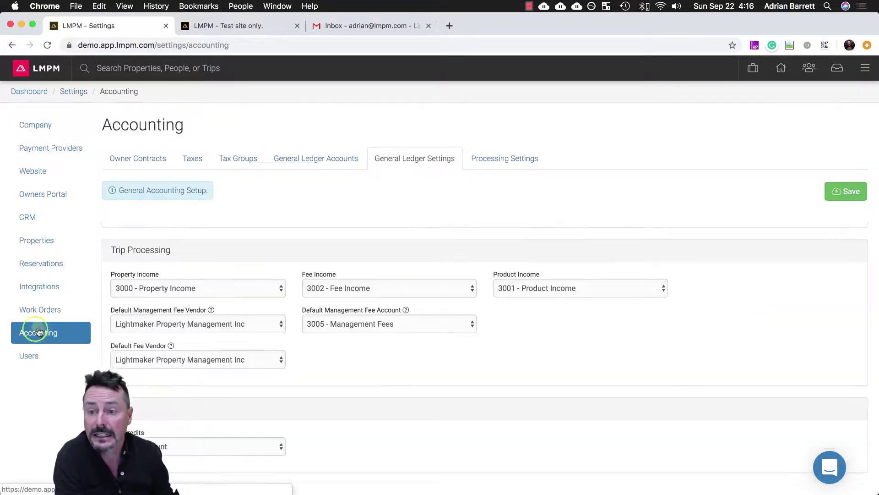
left_click(310, 157)
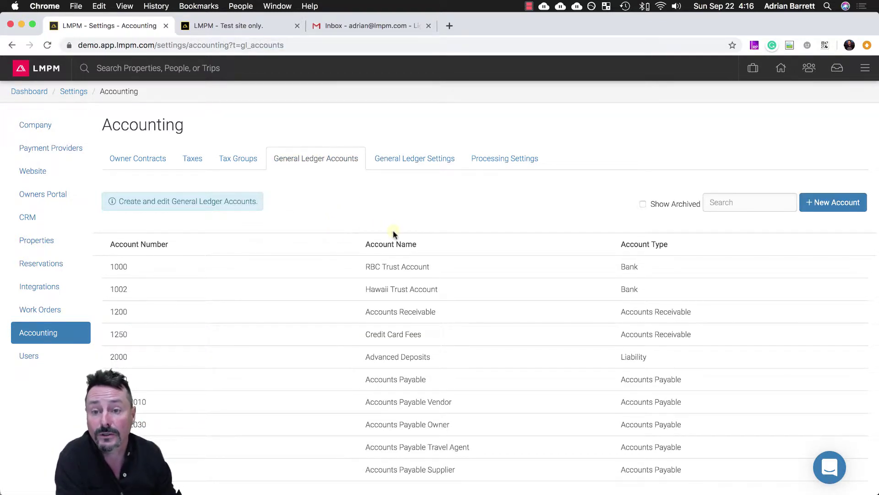
scroll(396, 274, "down", 3)
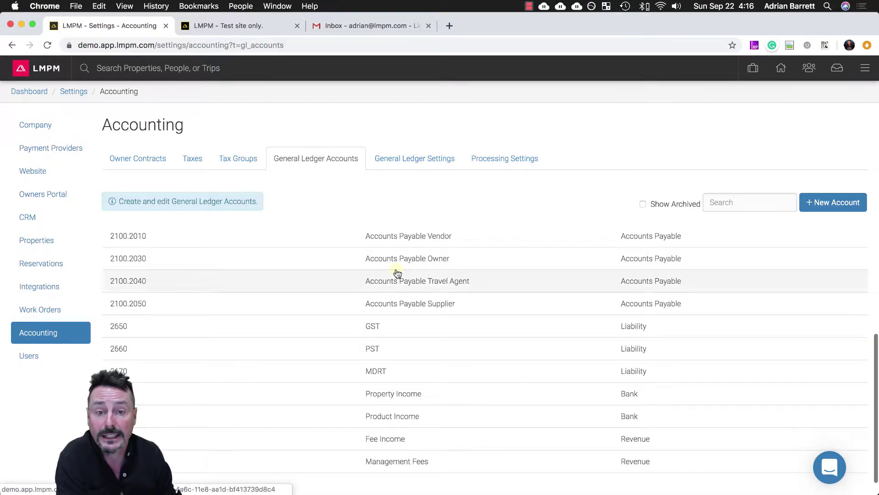
Review the general ledger settings for accounts receivable, accounts payable and trip processing
left_click(403, 157)
scroll(408, 250, "down", 5)
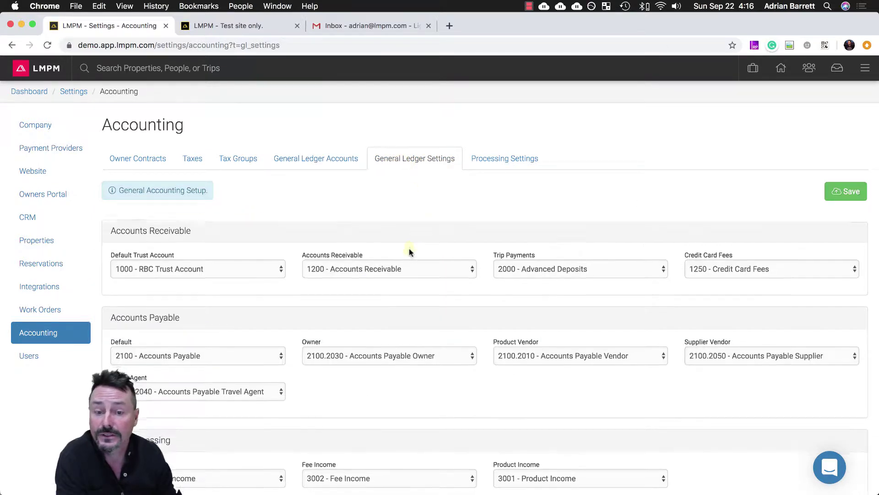
scroll(408, 250, "up", 5)
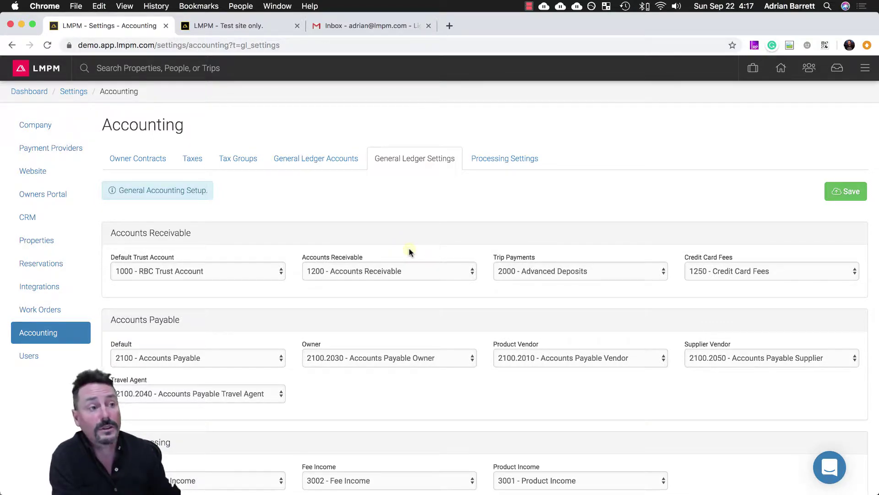
Return to the Accounts area and display the chart of accounts
left_click(865, 69)
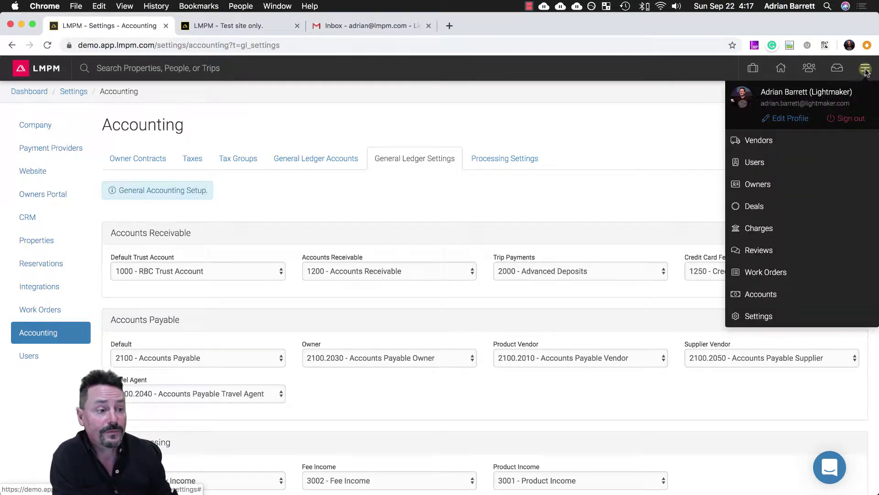
left_click(783, 294)
left_click(42, 127)
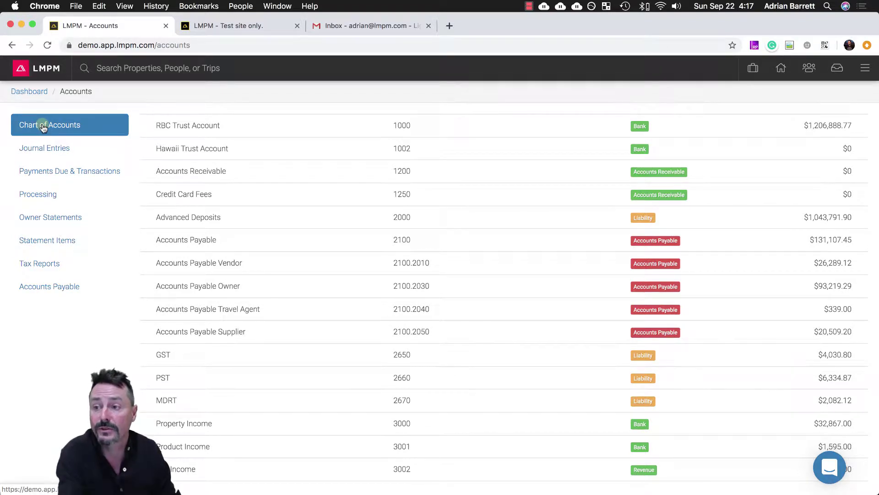
Open the journal entries, view the details of the first Advanced Deposits entry and close them
left_click(33, 148)
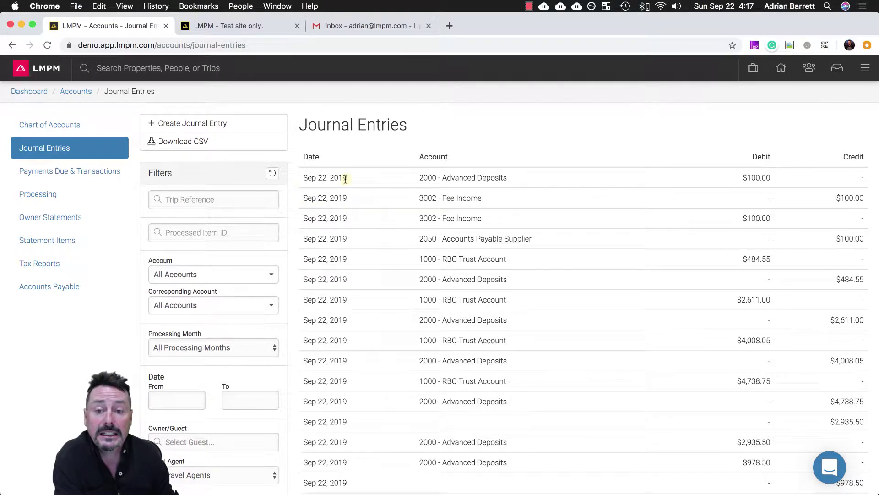
left_click(345, 178)
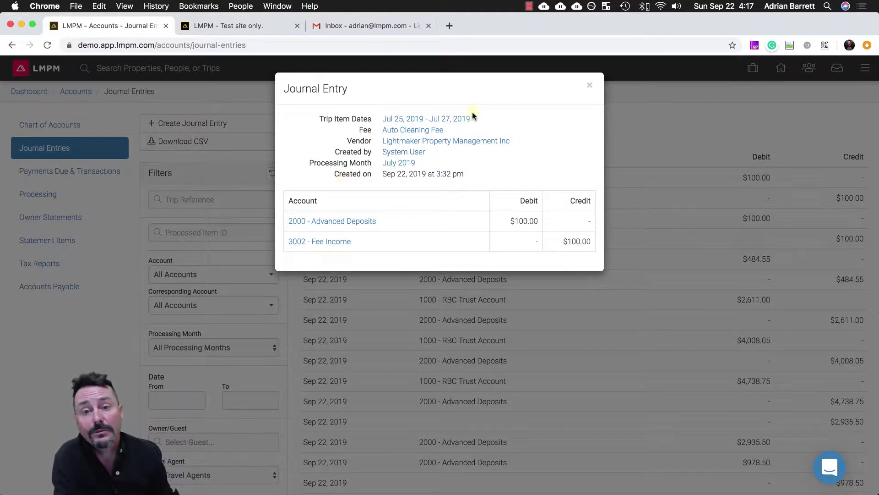
left_click(588, 88)
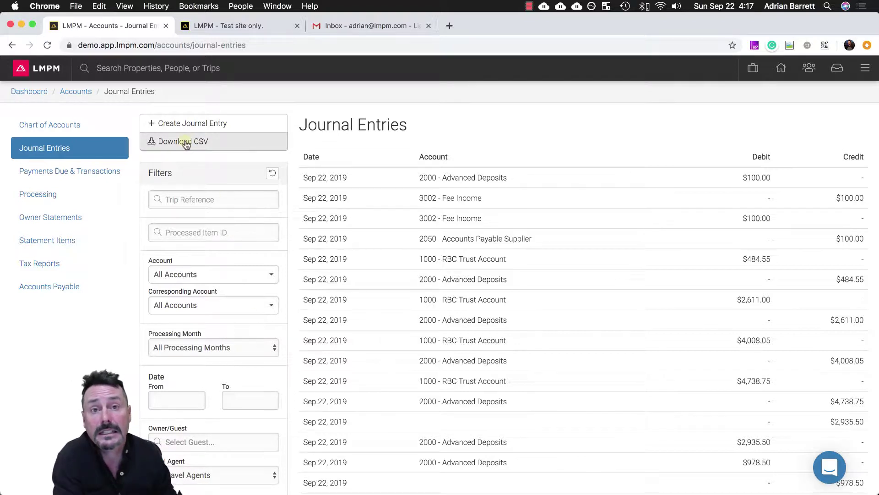
Filter the payments due to overdue ones and open the trip statement for the 10 Test Street balance payment
left_click(51, 173)
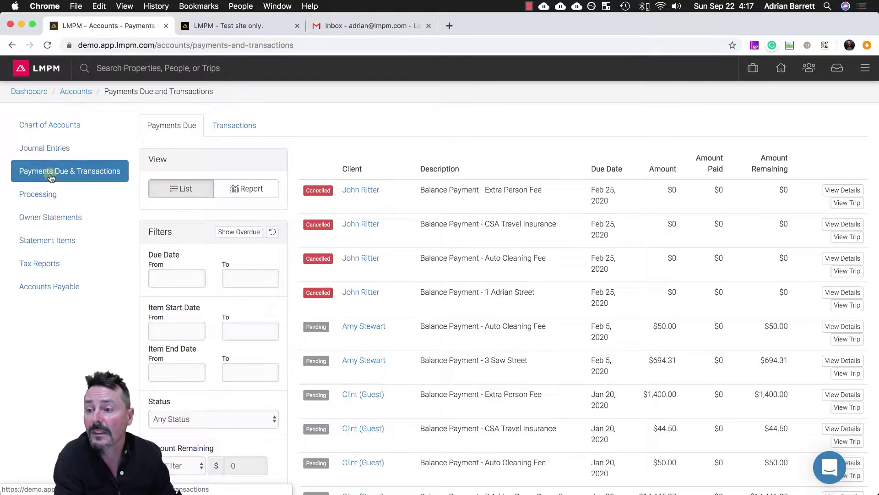
left_click(235, 233)
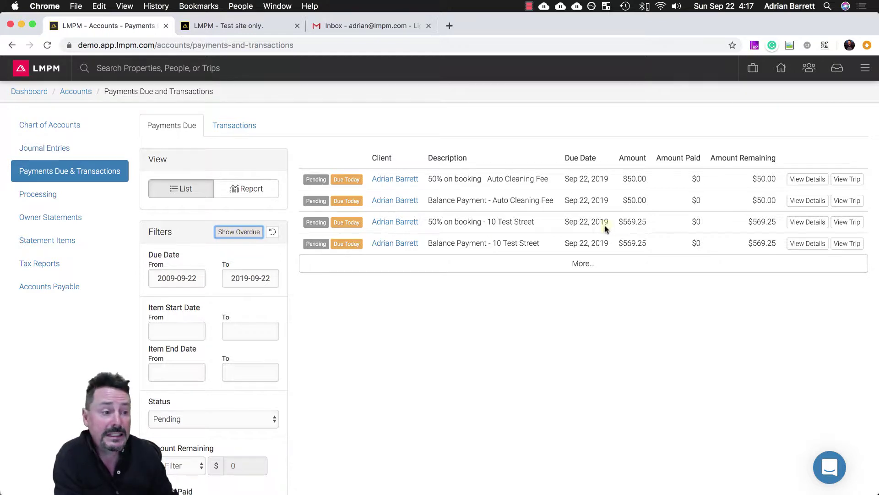
left_click(854, 246)
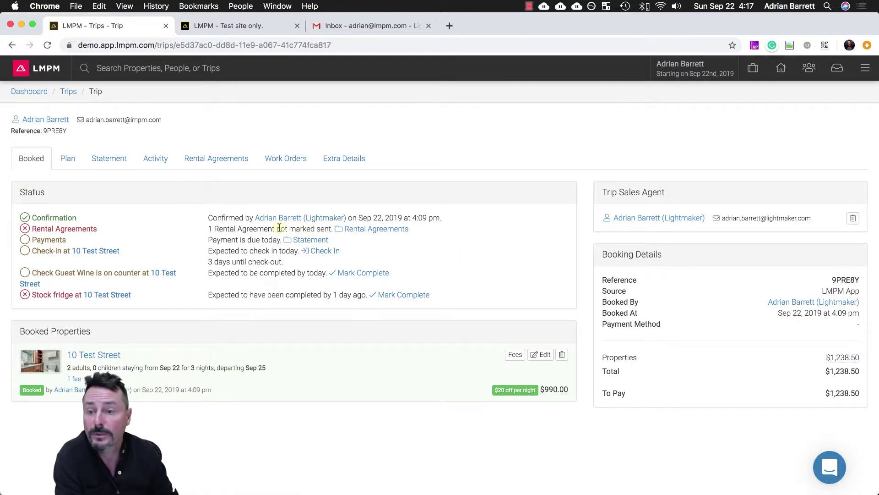
left_click(313, 240)
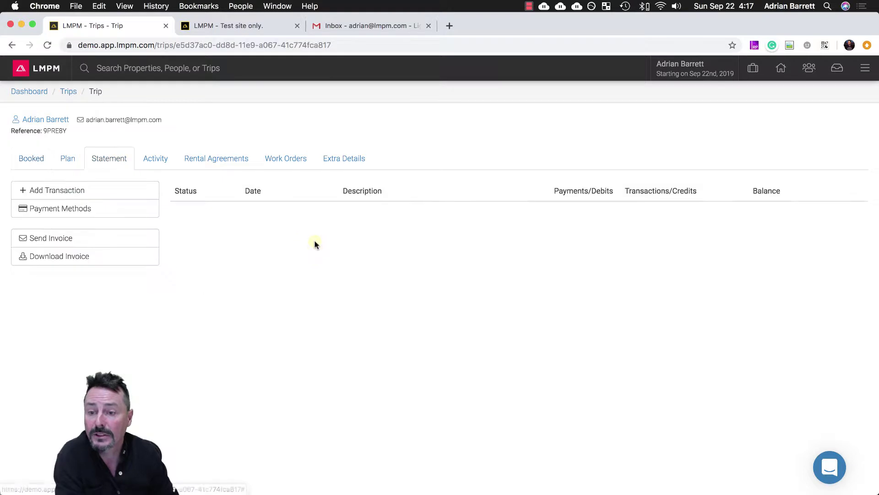
Add an ACH transaction of $1,238.50 dated 2019-09-22 to the trip statement
left_click(58, 191)
left_click(307, 169)
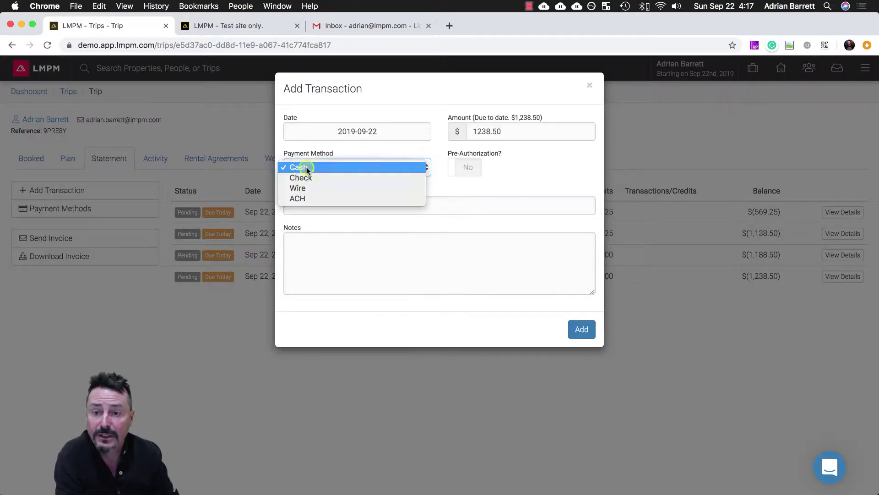
left_click(293, 200)
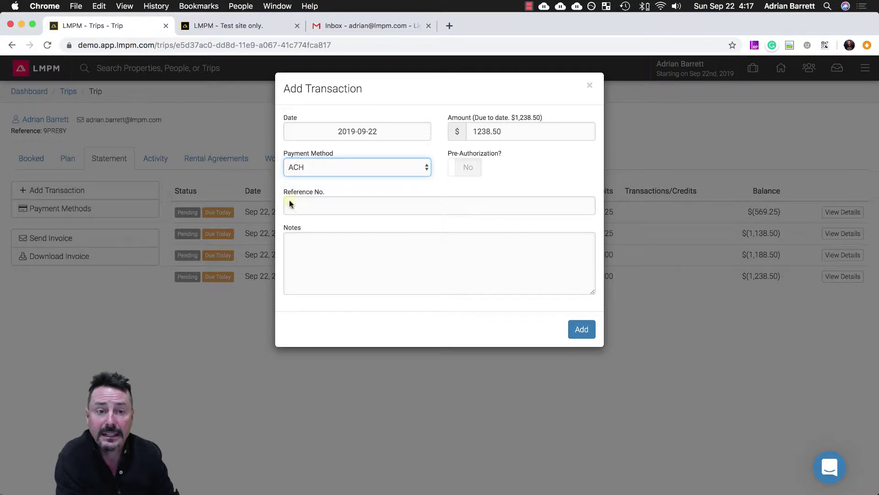
left_click(582, 329)
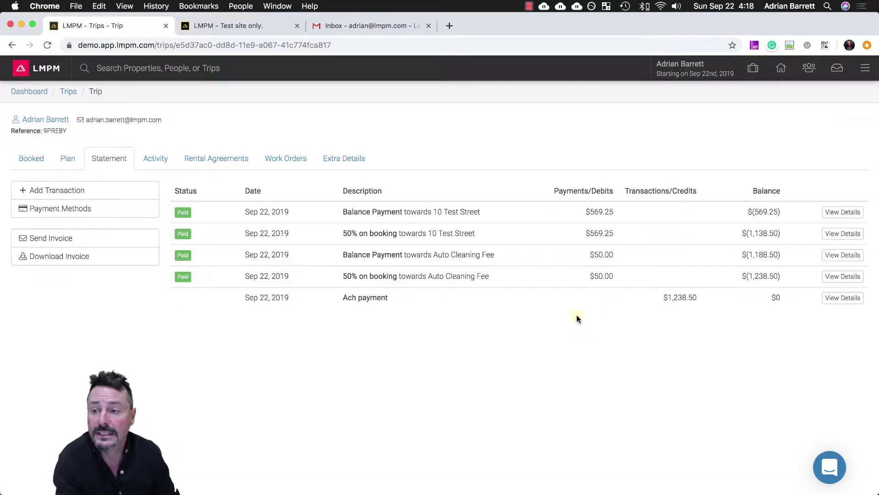
Return to the payments due and look through the list of all transactions
left_click(12, 46)
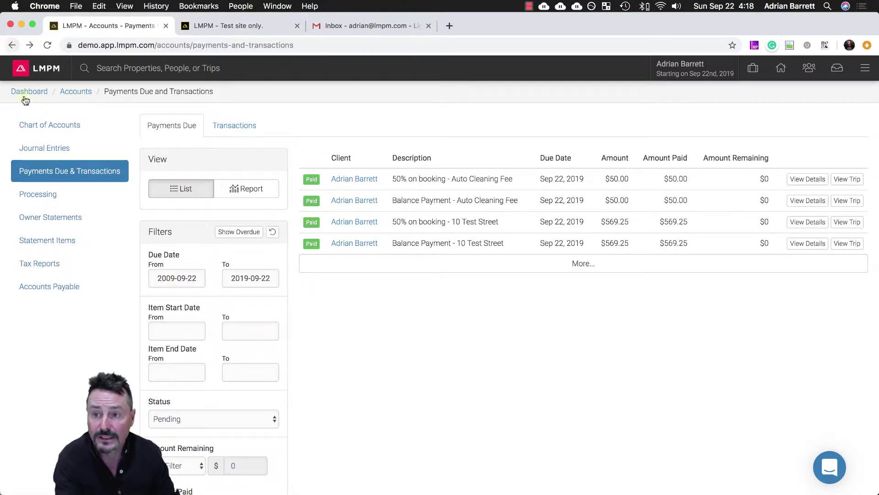
left_click(225, 129)
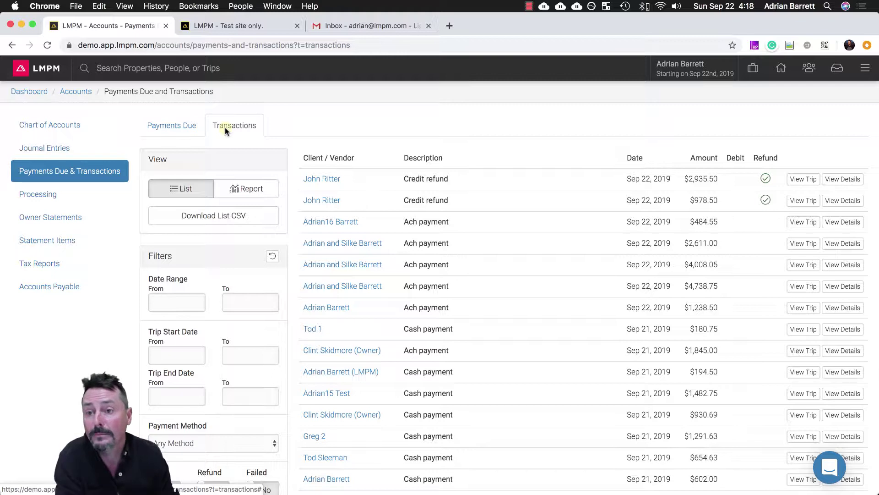
scroll(402, 298, "down", 4)
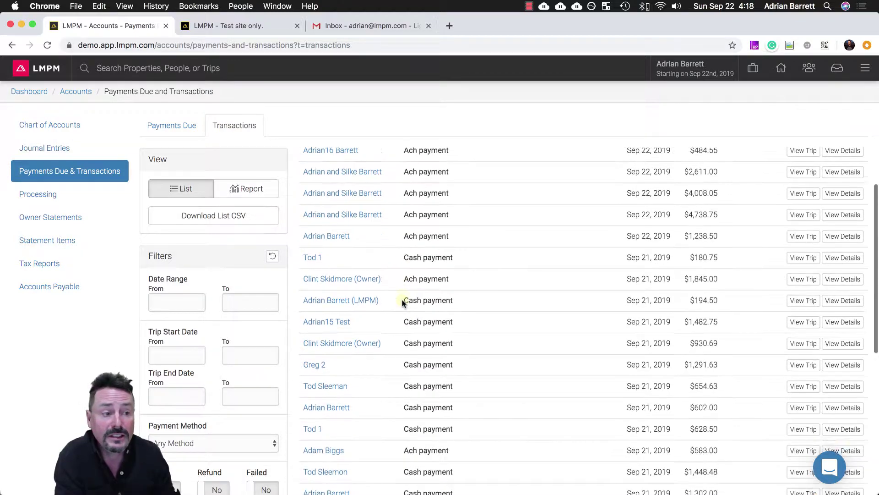
scroll(403, 300, "down", 12)
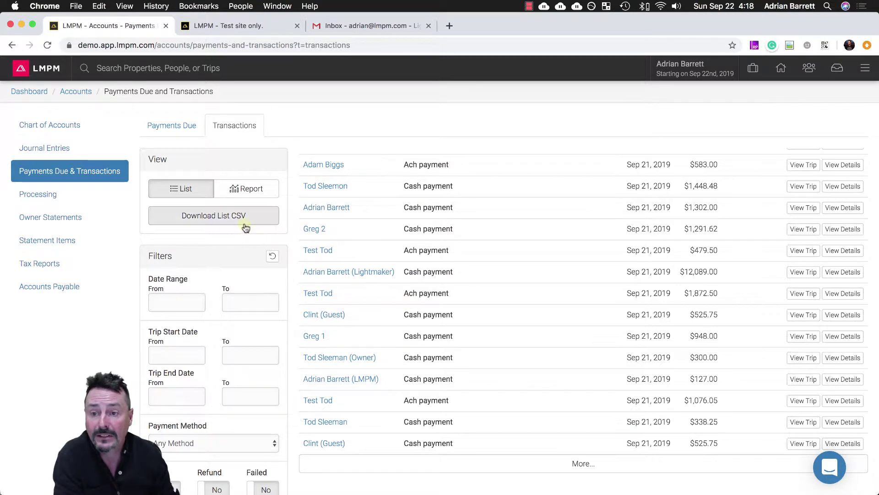
Generate a transactions report for the date range 2019-07-01 to 2019-07-31
left_click(236, 190)
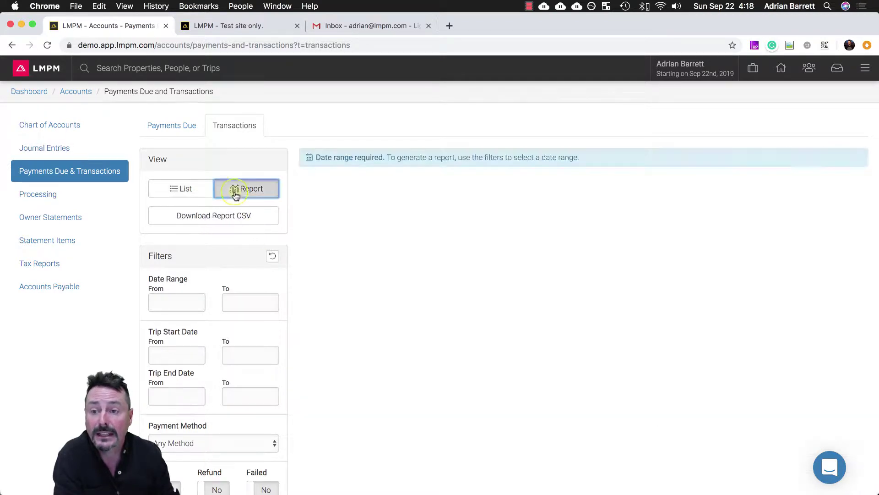
left_click(162, 301)
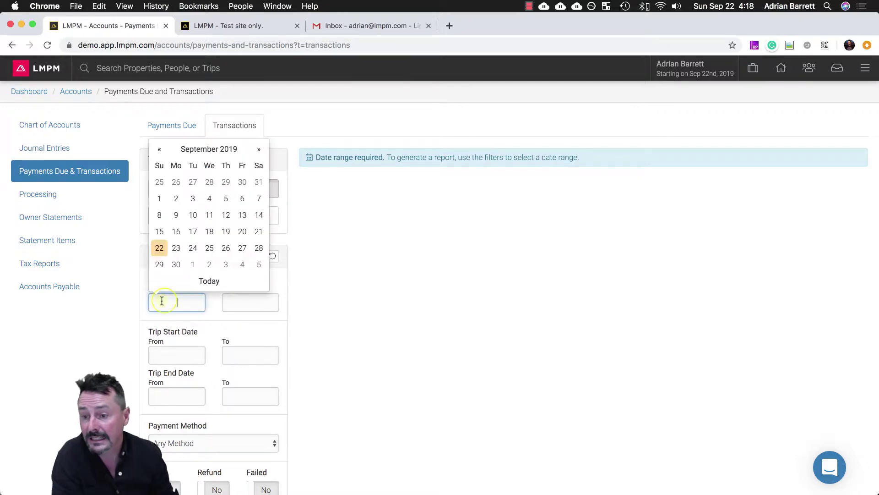
left_click(159, 150)
left_click(160, 150)
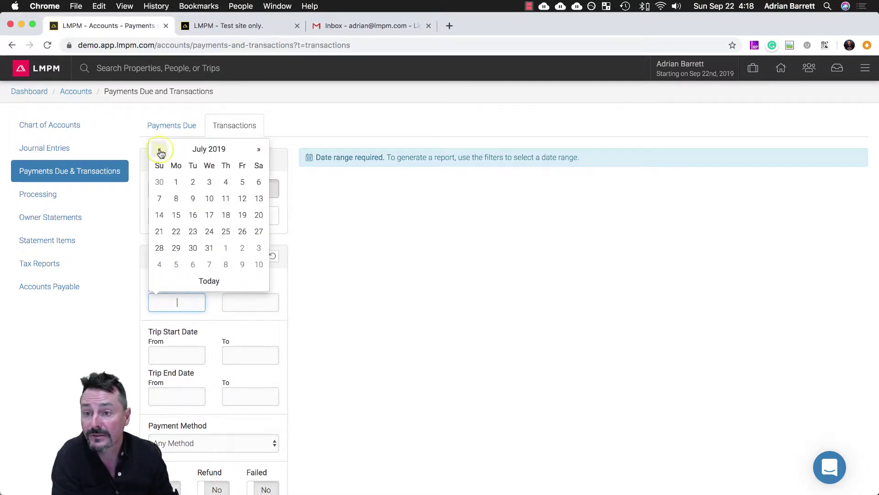
left_click(175, 182)
left_click(282, 248)
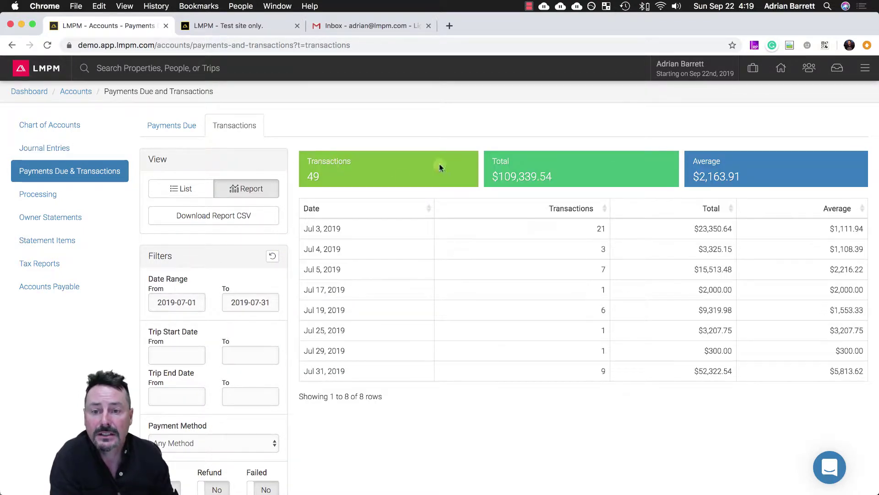
Examine the report's transaction count, total and average figures
double_click(313, 177)
left_click_drag(494, 178, 550, 174)
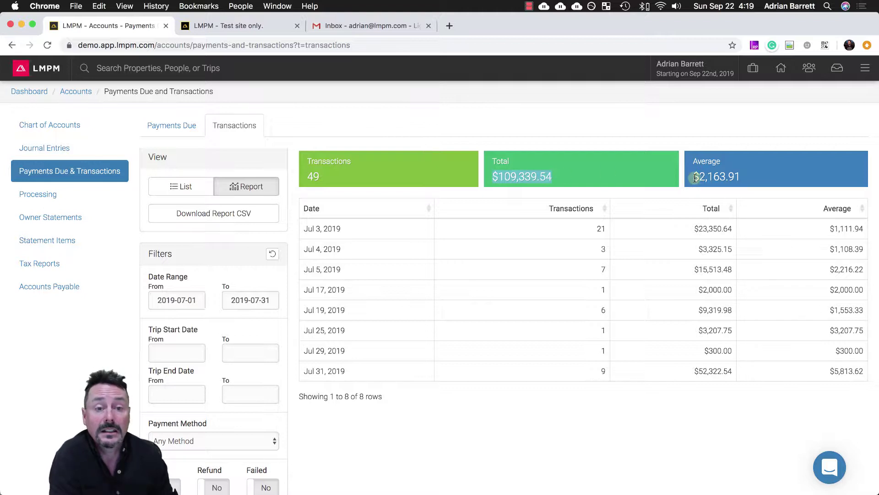
left_click_drag(694, 178, 769, 176)
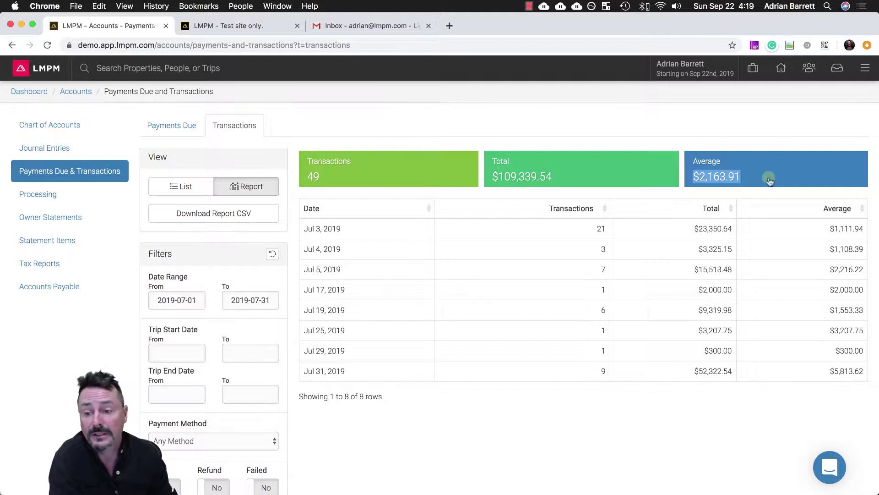
Download the transactions report as a CSV file and open it in Excel
left_click(230, 219)
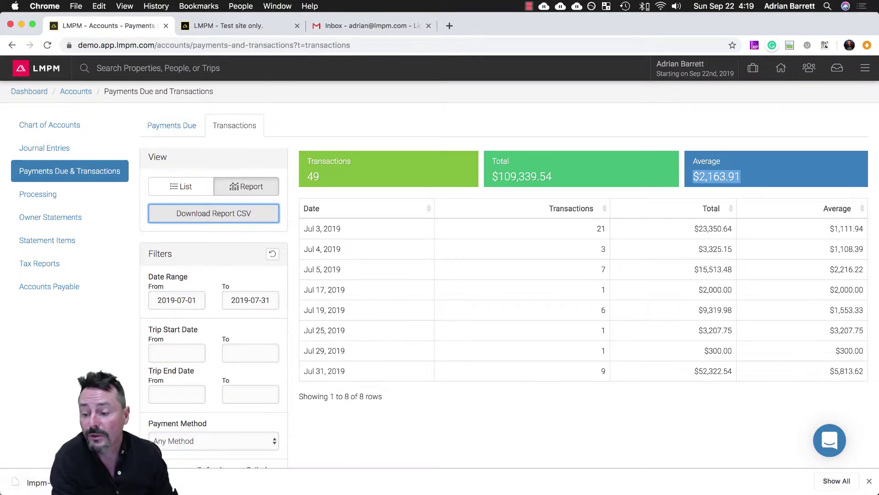
left_click(138, 481)
left_click(202, 438)
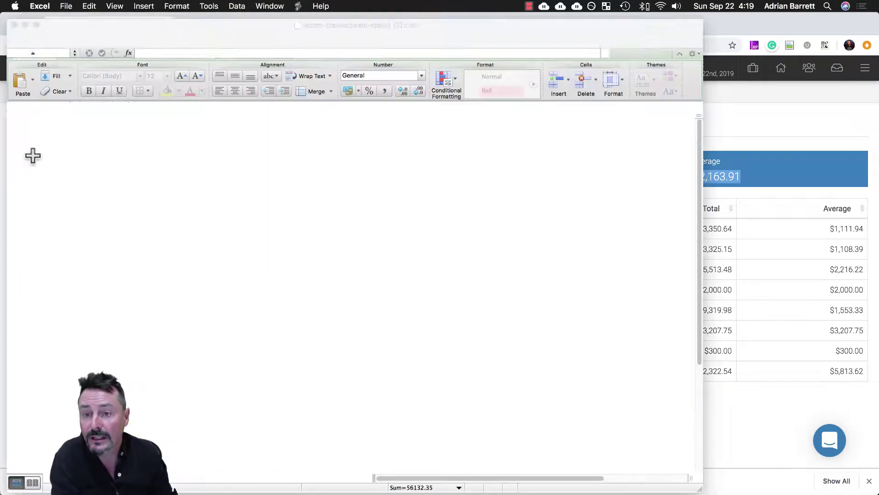
Widen all columns of the transactions report sheet equally, and close the file without saving the changes
left_click(18, 115)
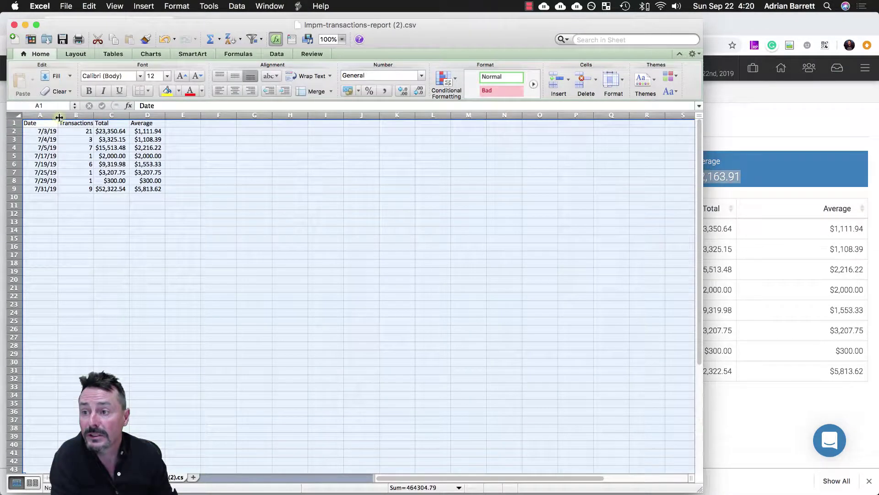
left_click_drag(58, 115, 90, 116)
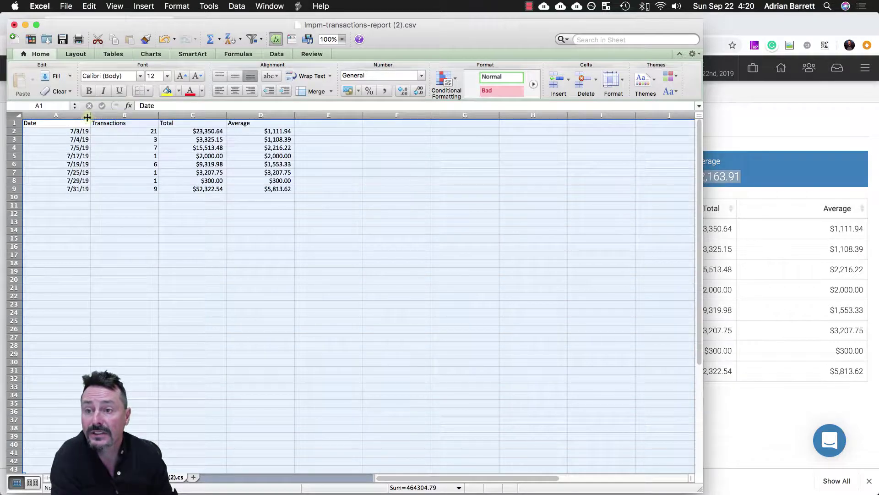
left_click(12, 26)
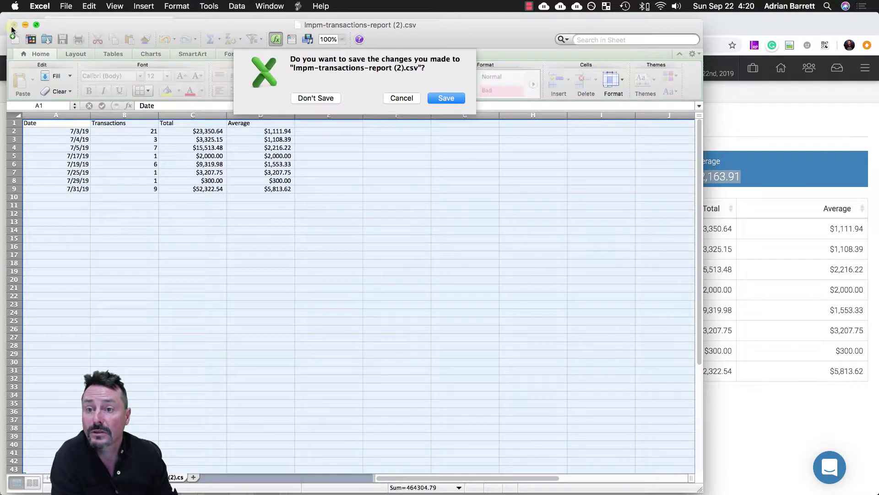
left_click(314, 98)
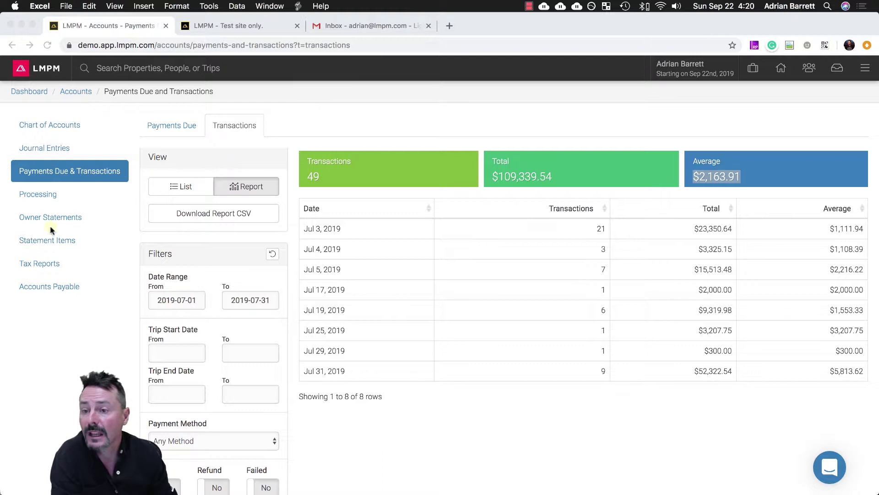
Open the July run in the Processing section and re-process the month
left_click(38, 195)
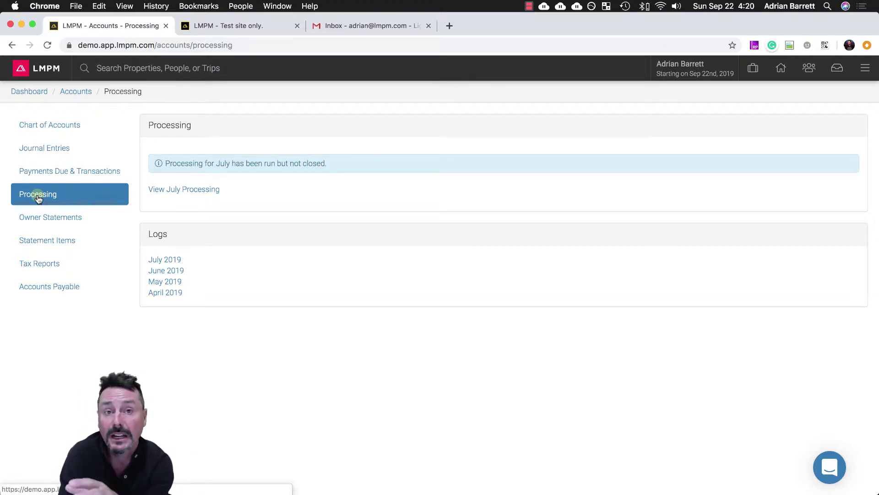
left_click(190, 190)
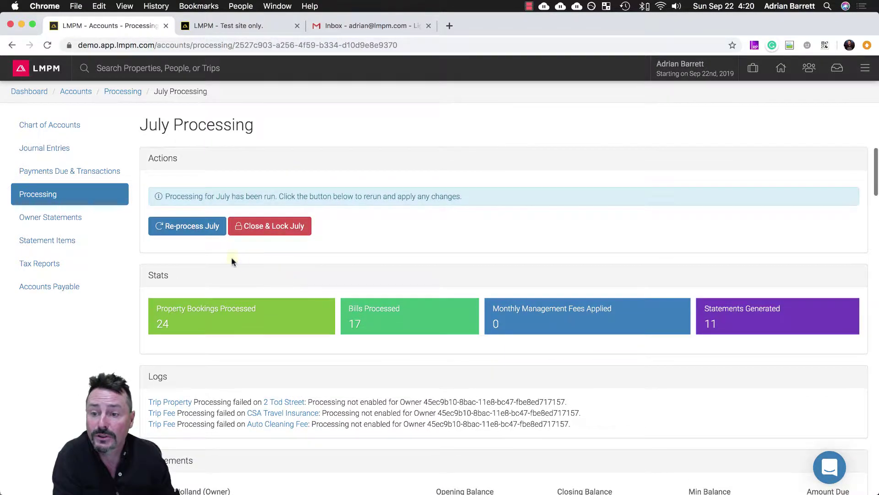
left_click(190, 225)
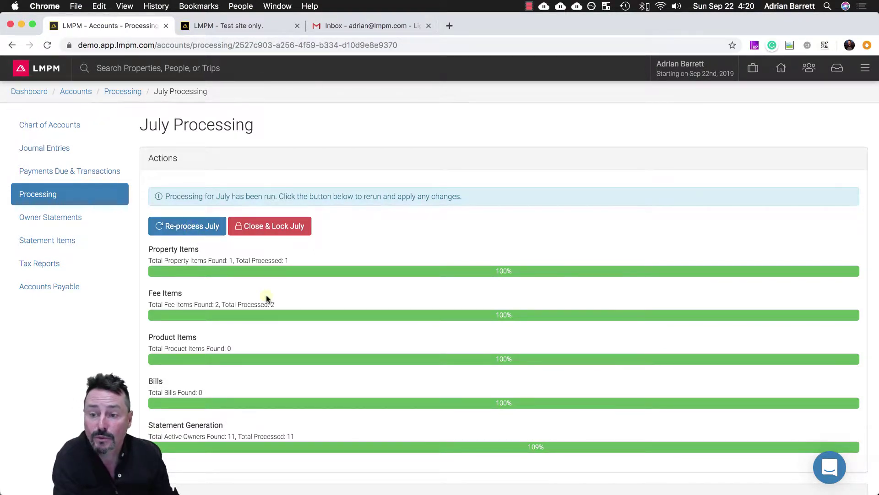
Examine the July processing stats for property bookings, bills, monthly management fees and statements generated
scroll(266, 297, "down", 2)
scroll(267, 299, "down", 2)
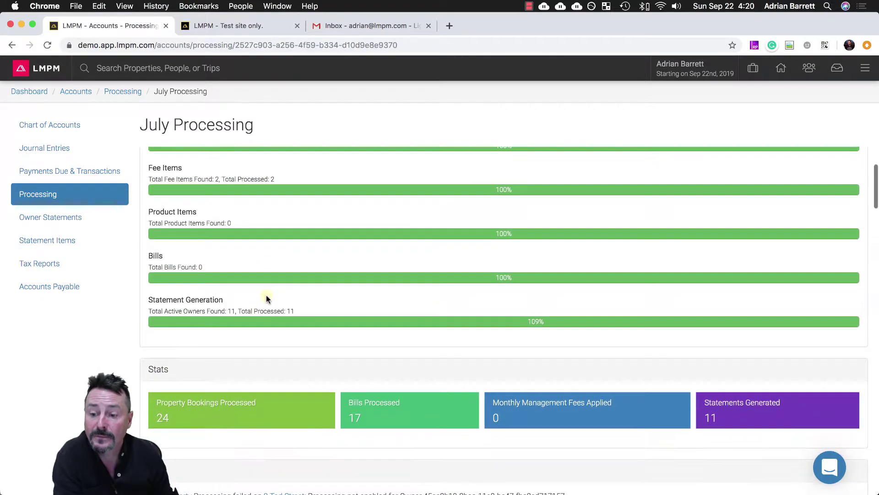
scroll(266, 298, "down", 3)
scroll(267, 299, "down", 1)
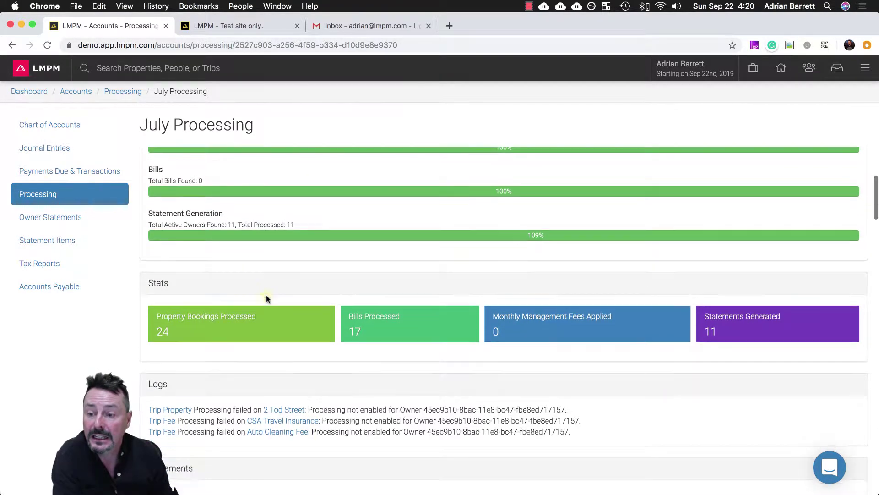
double_click(175, 330)
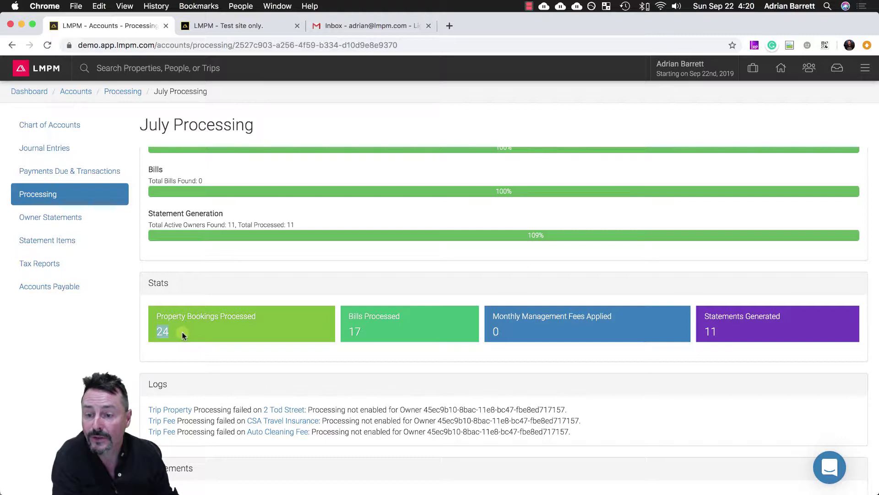
scroll(182, 334, "down", 2)
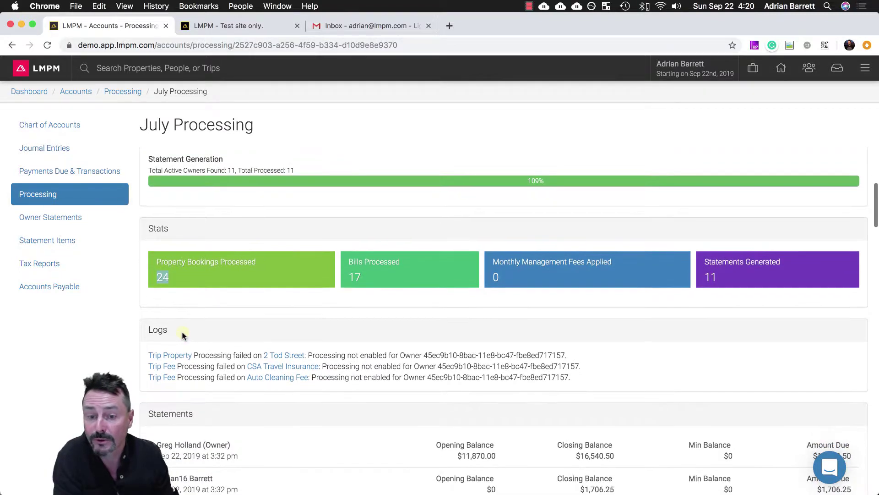
double_click(352, 277)
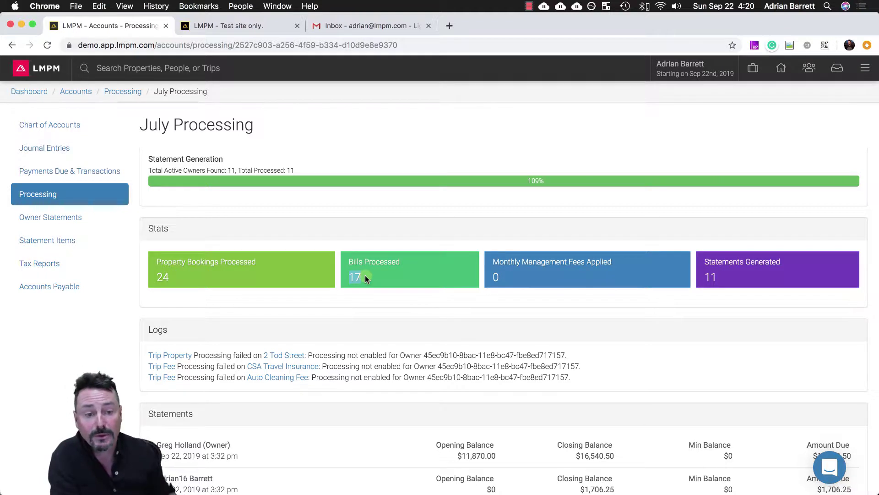
left_click_drag(540, 264, 639, 260)
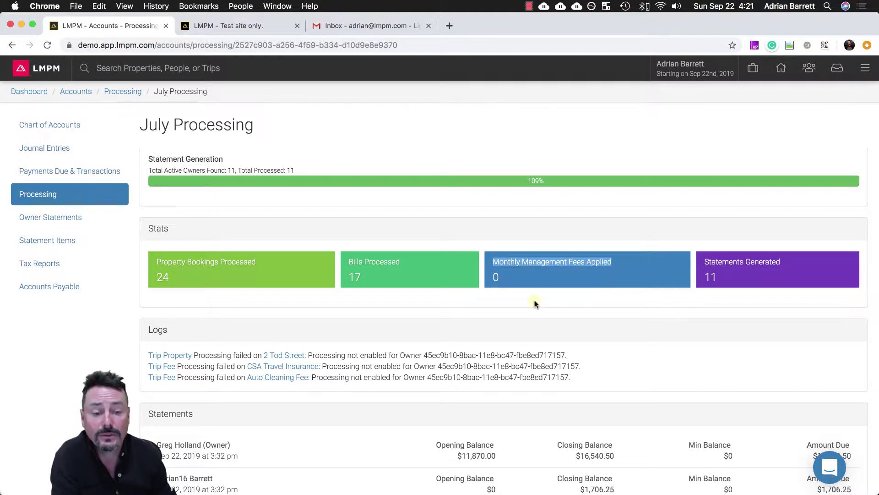
double_click(707, 277)
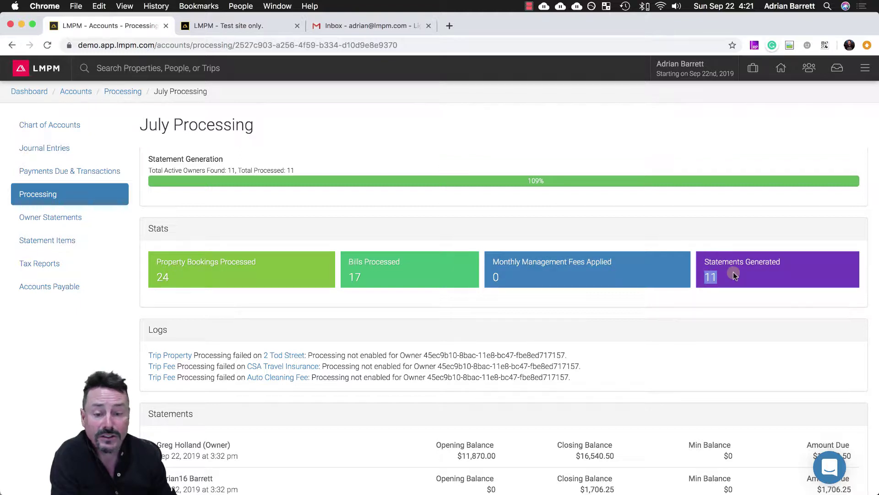
Examine the July processing logs for the reason the trip property and trip fee items failed
scroll(733, 272, "down", 3)
left_click_drag(149, 246, 177, 248)
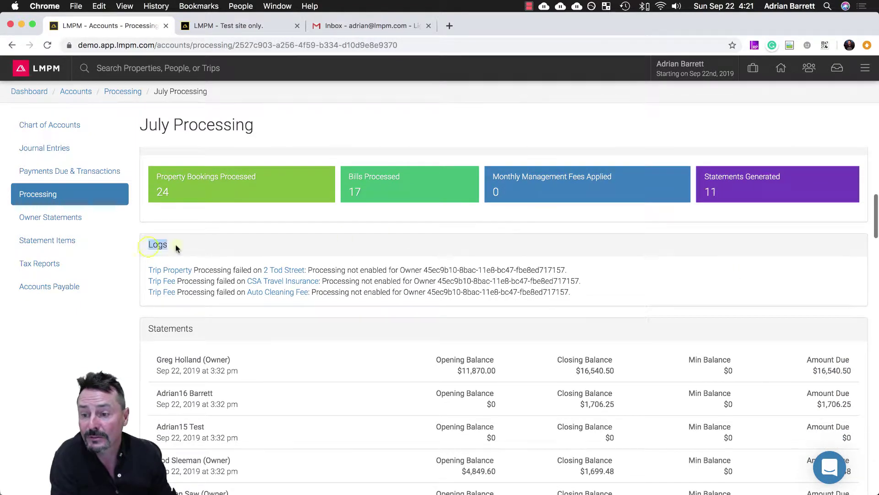
scroll(255, 246, "down", 1)
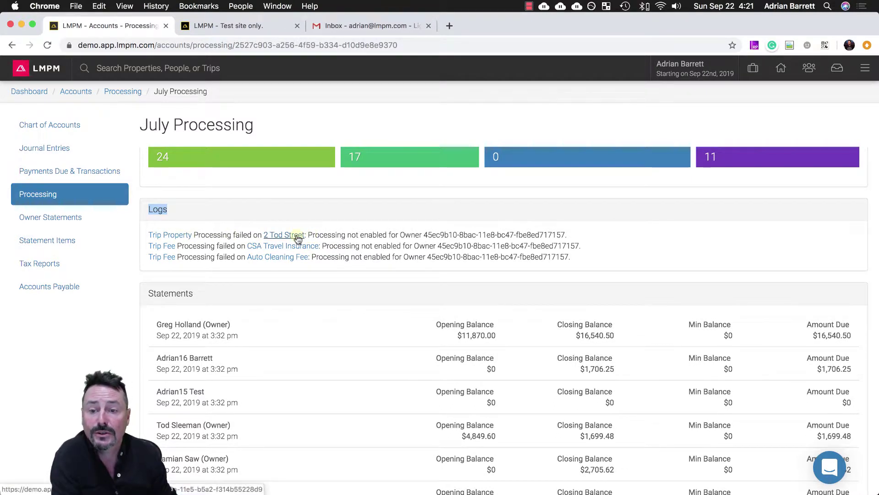
left_click_drag(309, 235, 608, 238)
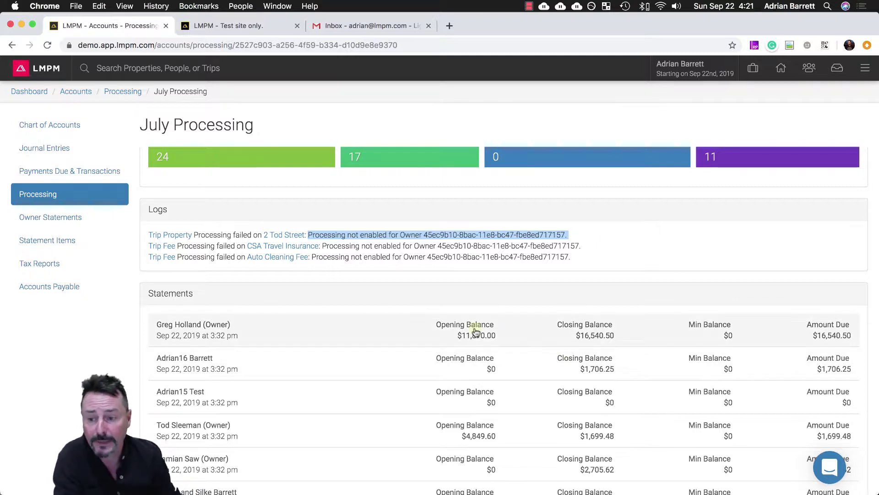
Preview the July 2019 statement of the owner with the $630.92 closing balance, review its charges and summary, and close it
scroll(475, 332, "down", 2)
scroll(476, 333, "down", 2)
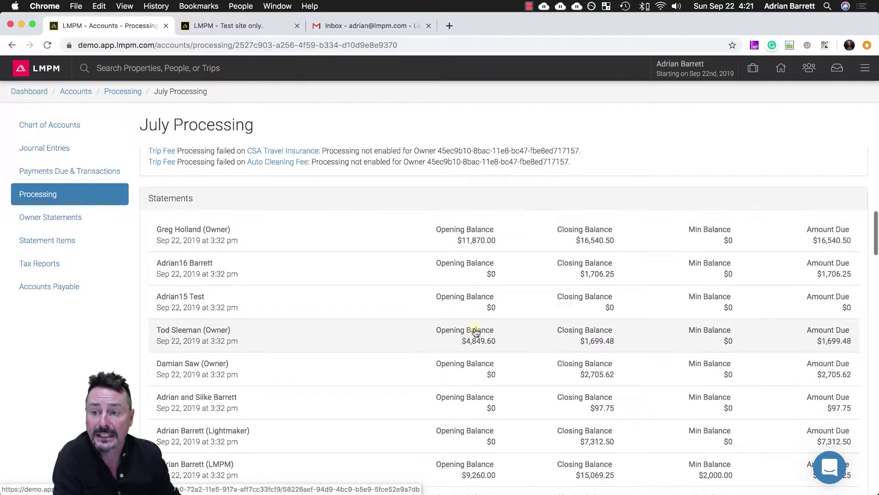
scroll(475, 333, "down", 2)
scroll(475, 333, "down", 8)
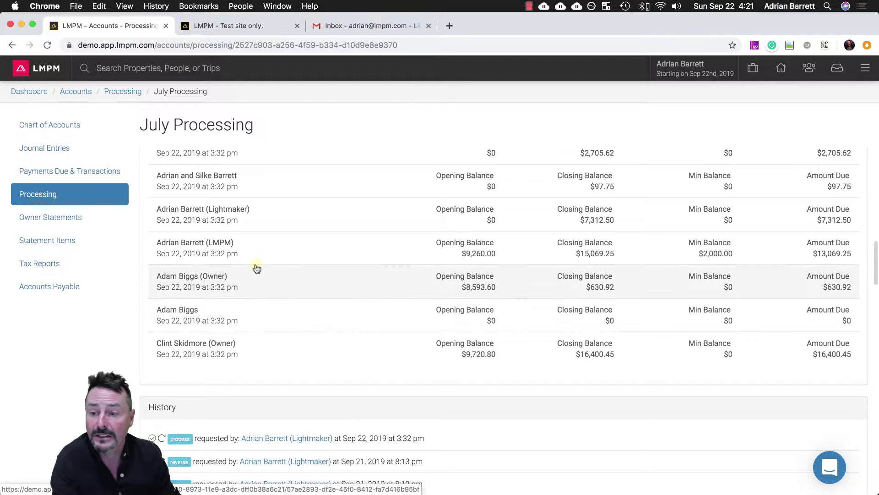
left_click(214, 277)
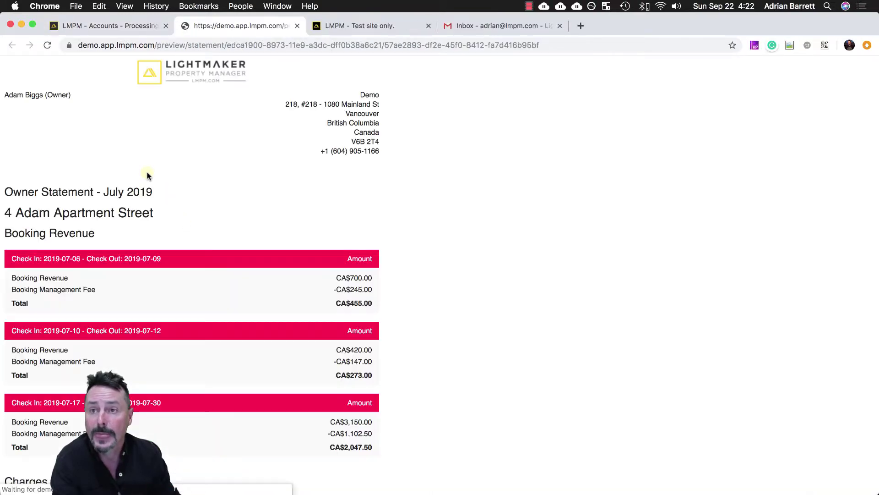
scroll(319, 206, "down", 4)
scroll(319, 207, "down", 6)
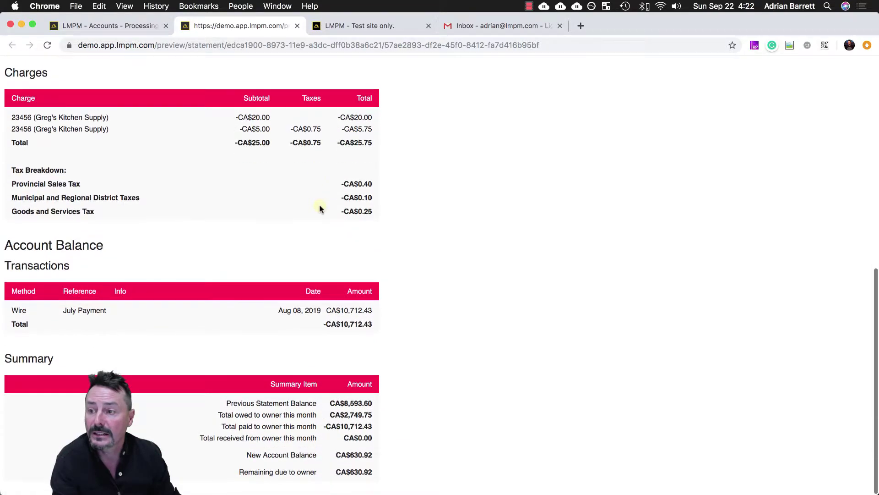
scroll(287, 197, "up", 3)
scroll(286, 197, "up", 6)
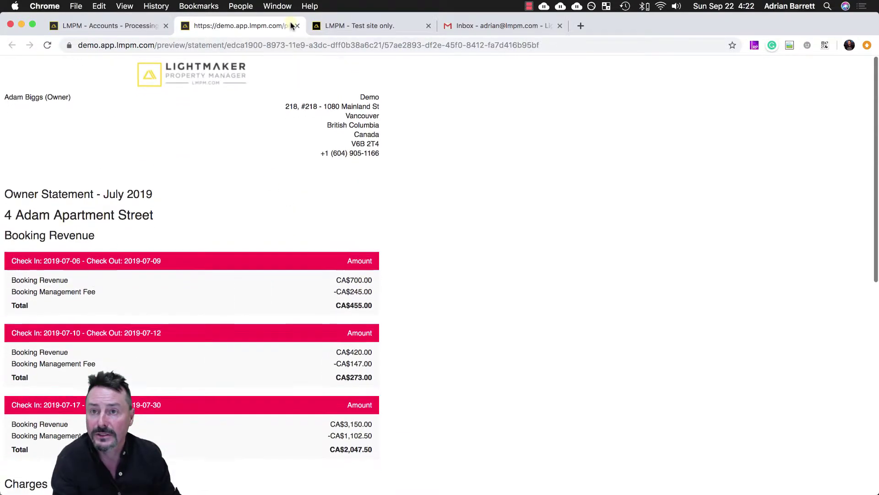
key("super+w")
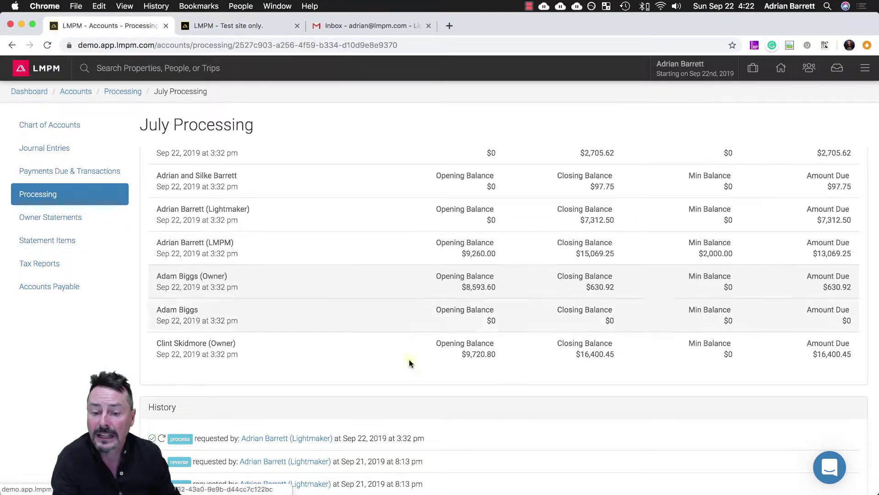
Review the July processing history of process and reverse requests, and return to the start of the page
scroll(492, 424, "down", 5)
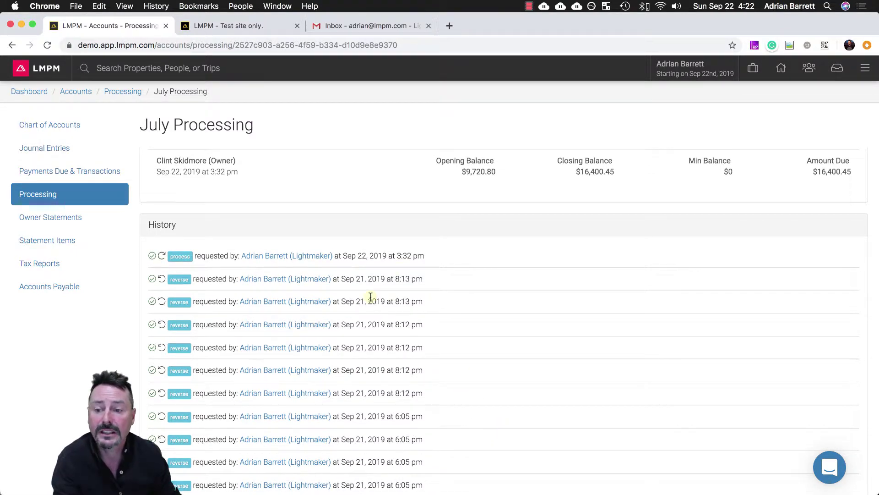
scroll(383, 299, "down", 10)
scroll(371, 300, "down", 12)
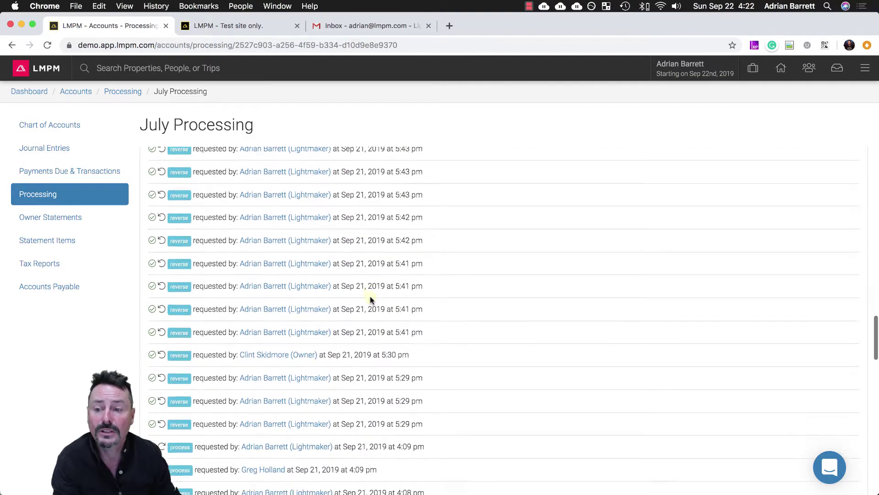
scroll(370, 295, "down", 15)
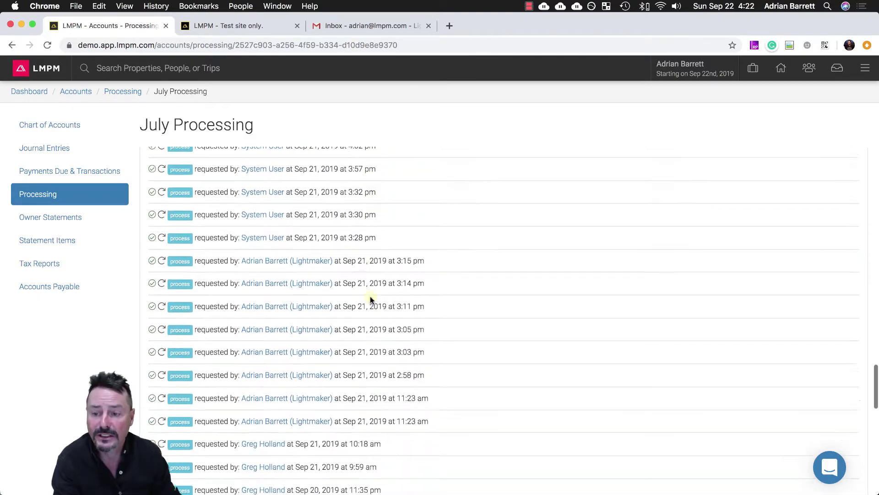
scroll(370, 296, "down", 6)
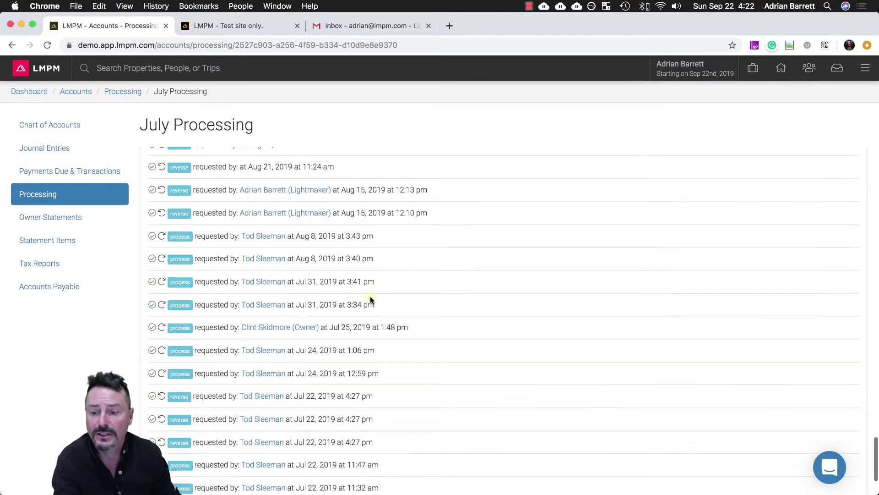
scroll(371, 300, "up", 20)
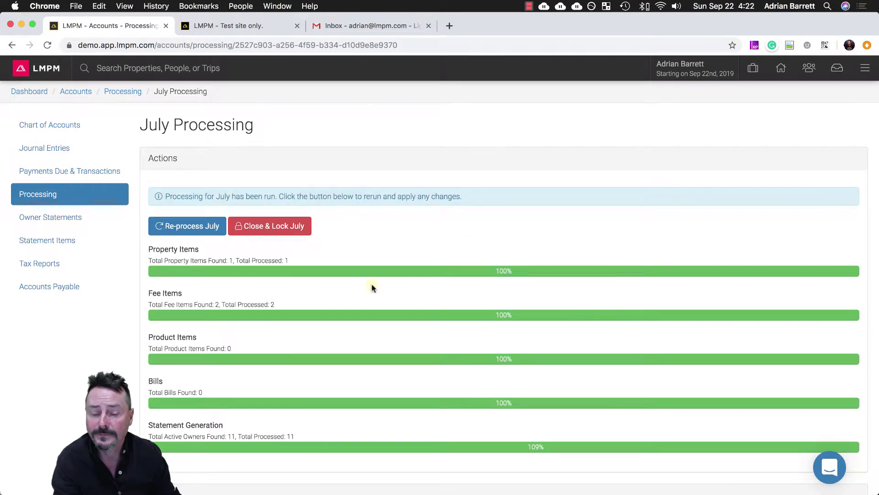
Open the Owner Statements list, preview the July 2019 statement with the $1,706.25 closing balance, and close the preview
left_click(45, 220)
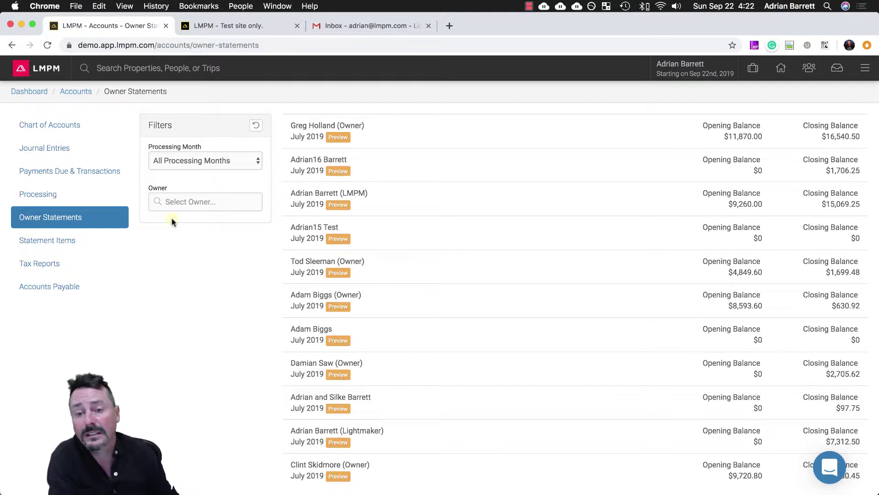
left_click(324, 170)
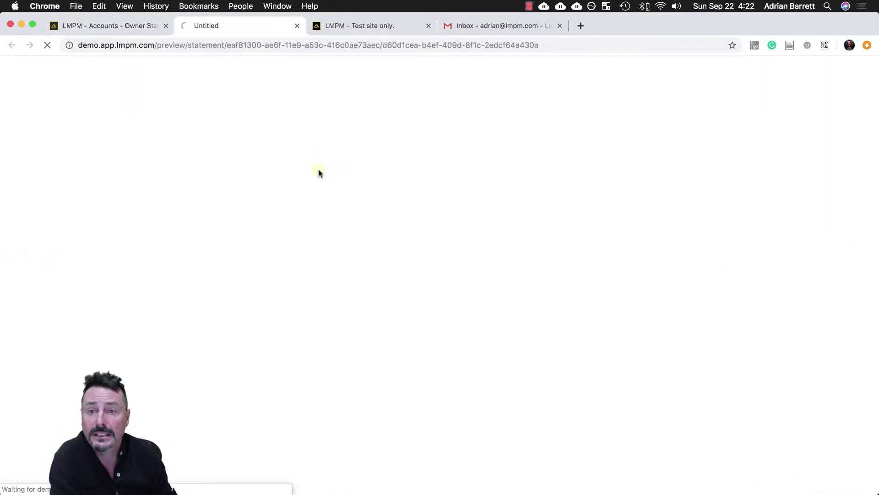
scroll(217, 231, "down", 1)
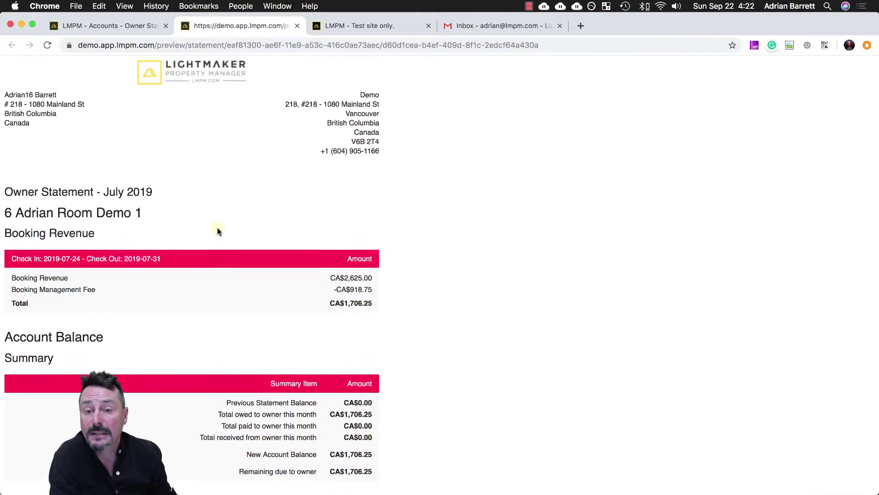
left_click(297, 25)
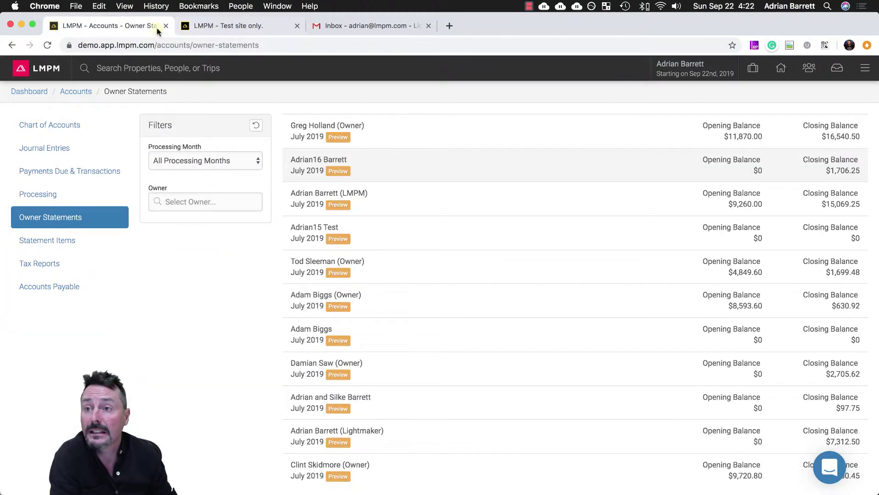
Preview the July 2019 owner statement with the $2,705.62 closing balance, review its bookings, and close it
scroll(395, 318, "down", 5)
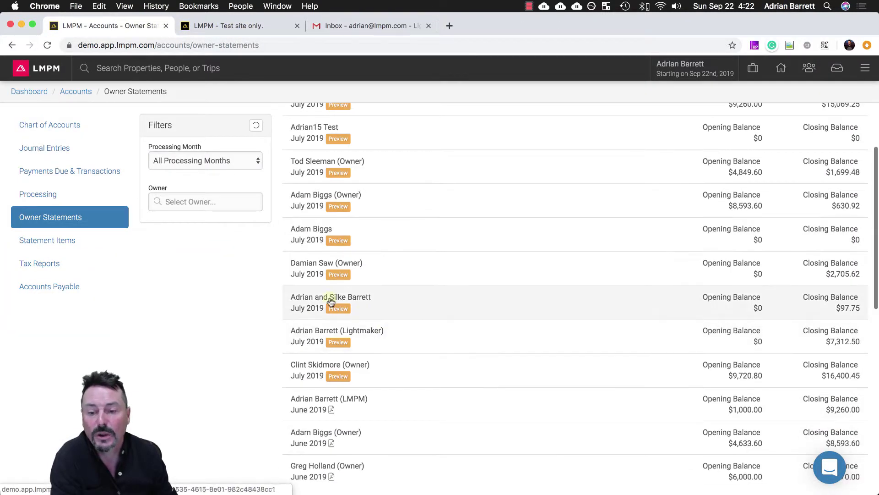
left_click(325, 266)
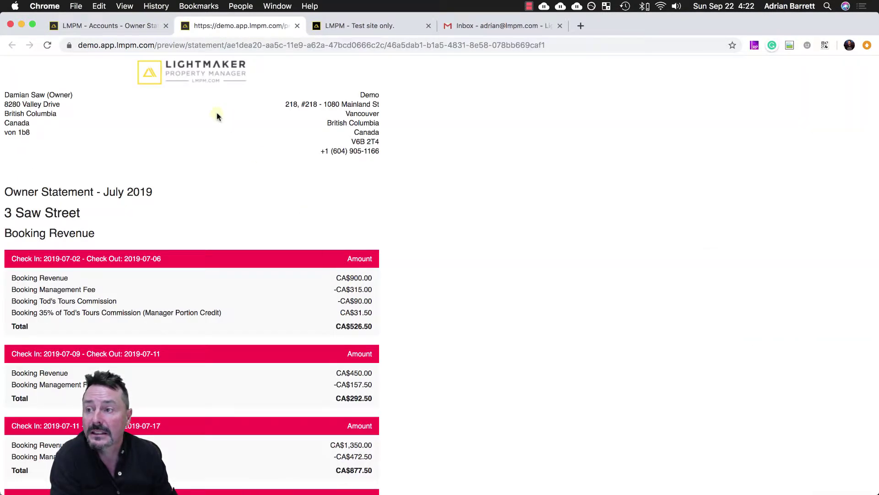
scroll(216, 114, "down", 6)
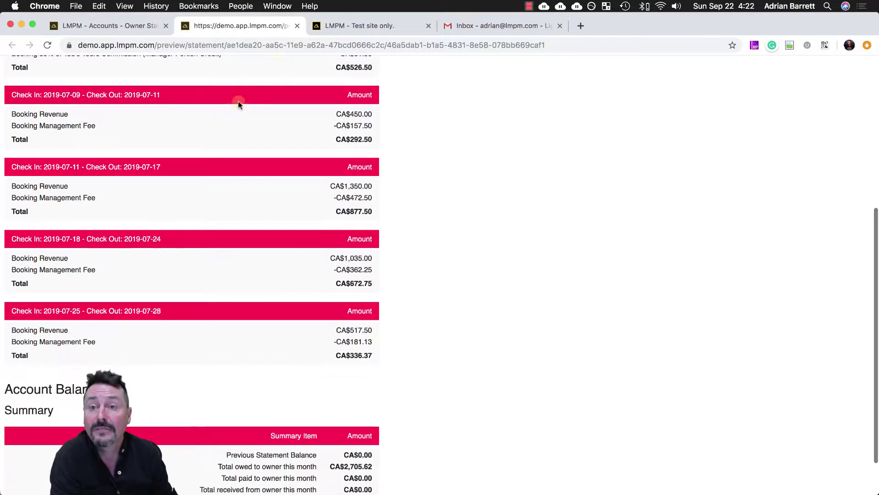
left_click(298, 26)
Filter the owner statements to June 2019, view the PDF statement with the $11,870.00 closing balance, and close it
left_click(186, 160)
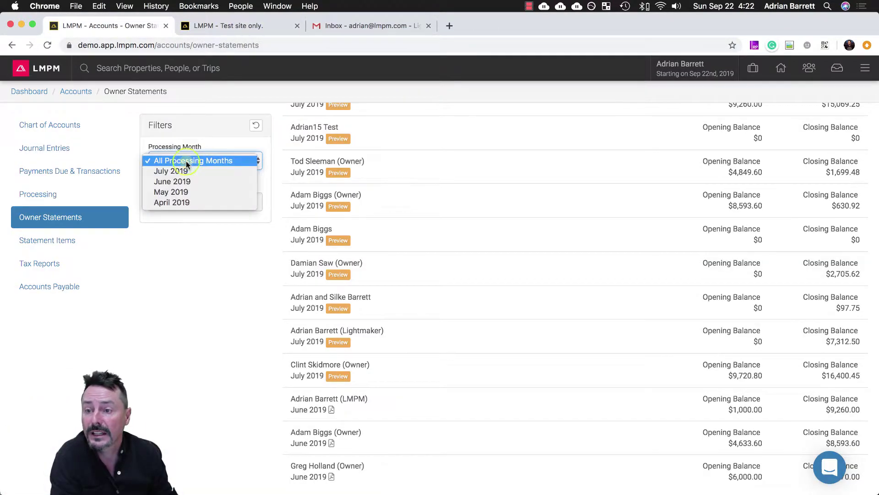
left_click(170, 183)
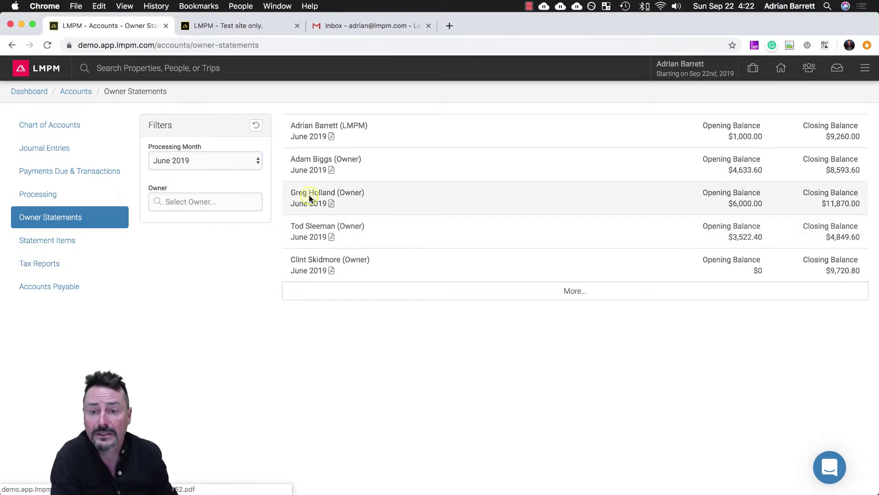
left_click(326, 202)
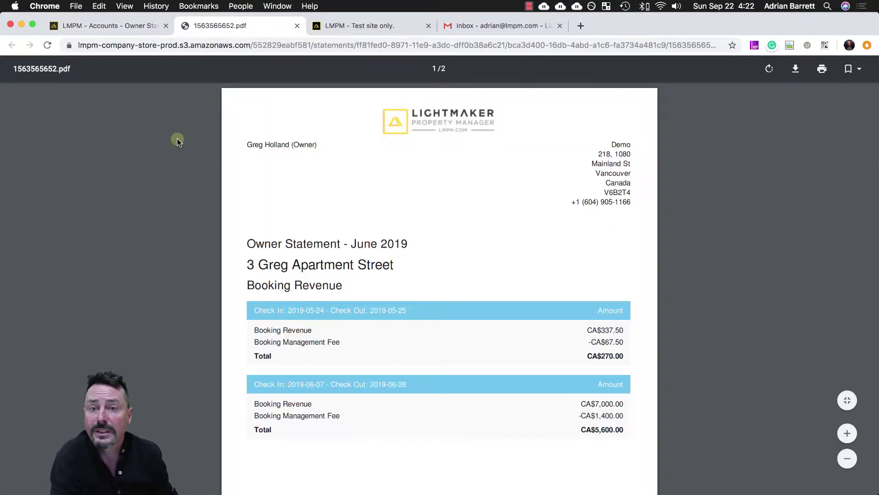
left_click(297, 26)
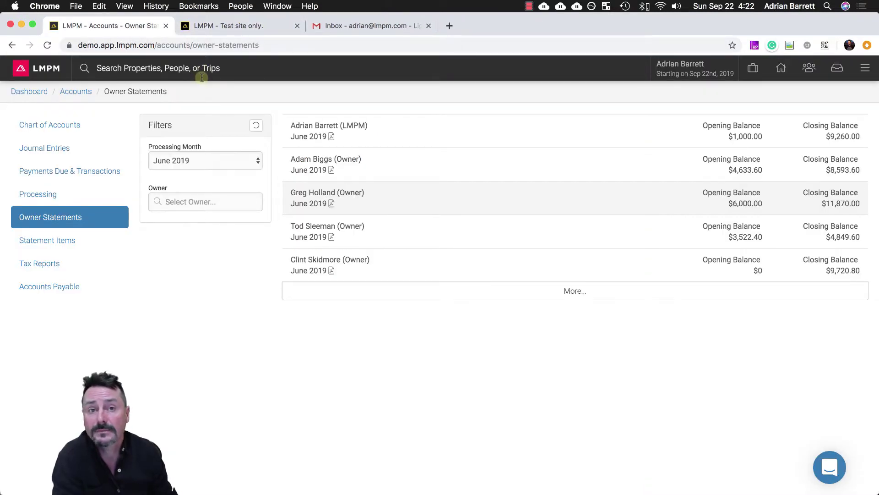
Open the Statement Items list, filter it to the July 2019 processing month, and check the available item types
left_click(65, 245)
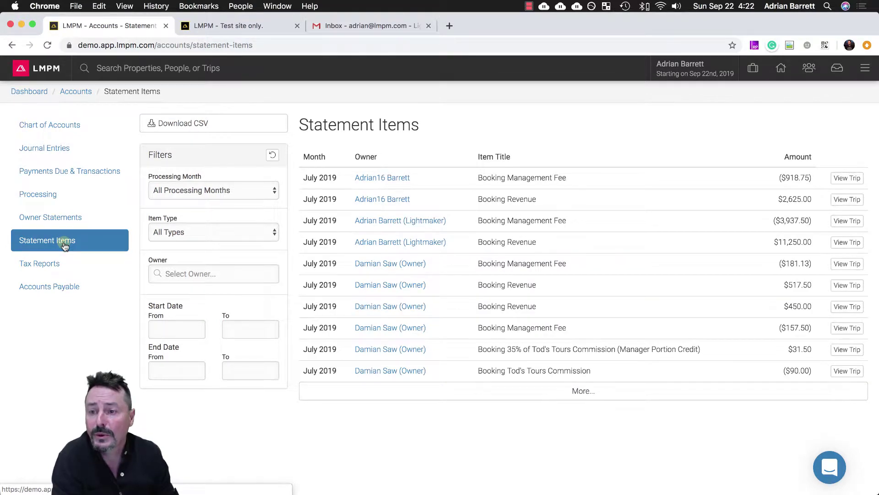
left_click(178, 191)
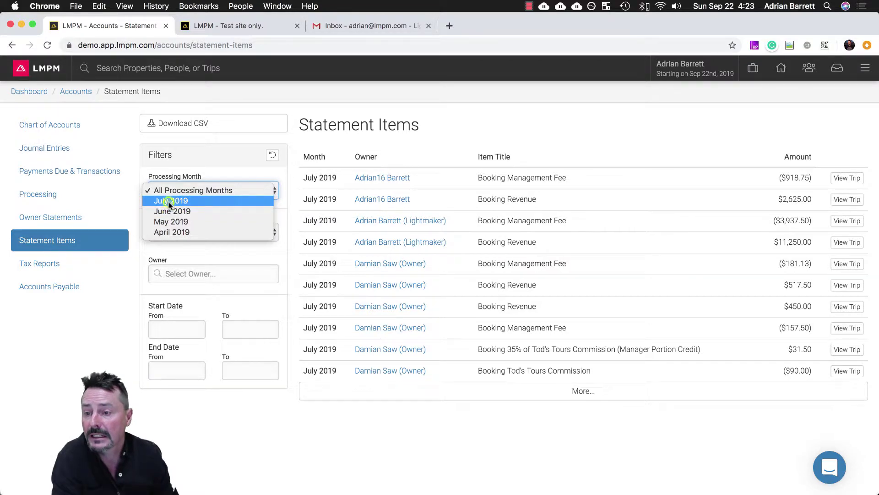
left_click(169, 201)
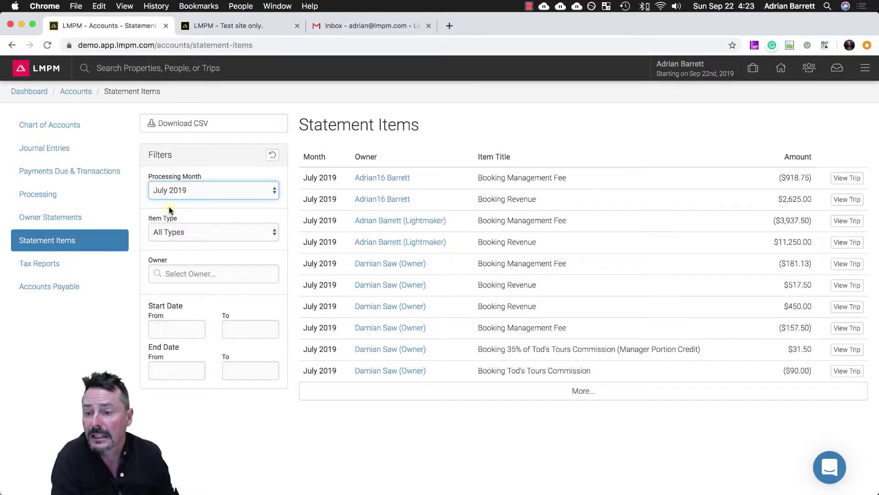
left_click(173, 235)
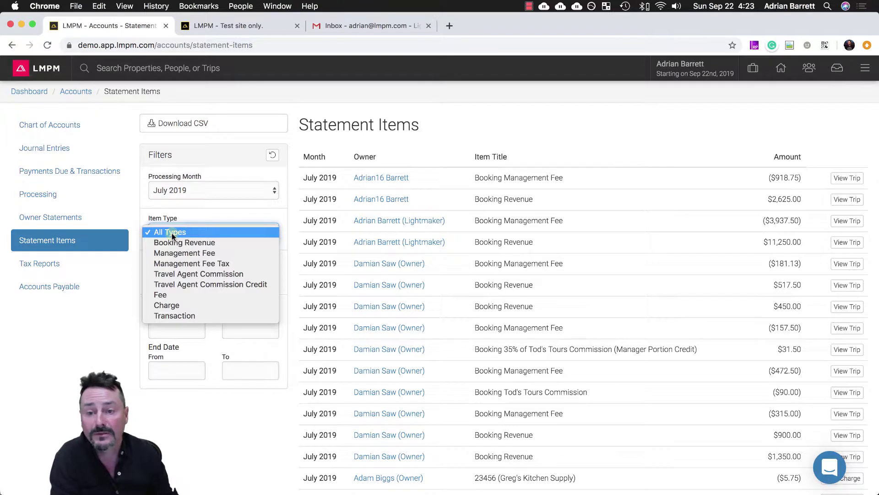
left_click(197, 133)
Download the July 2019 statement items as a CSV file and open it in Excel
left_click(194, 128)
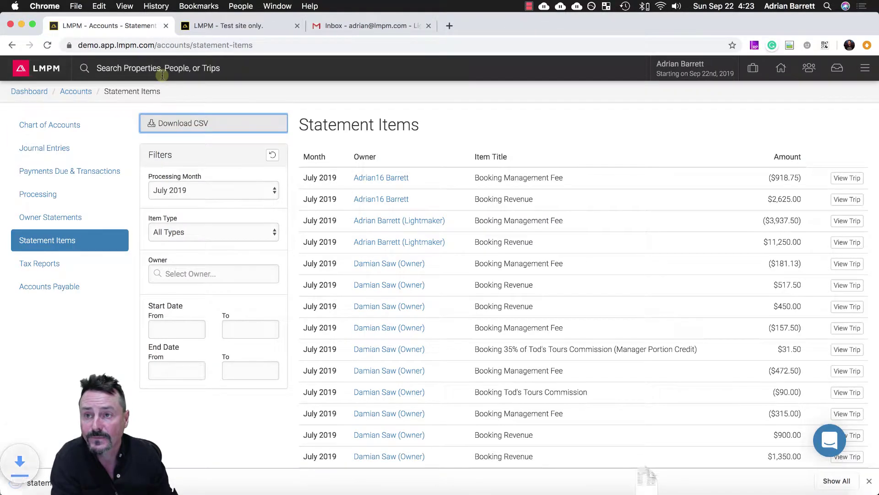
left_click(116, 482)
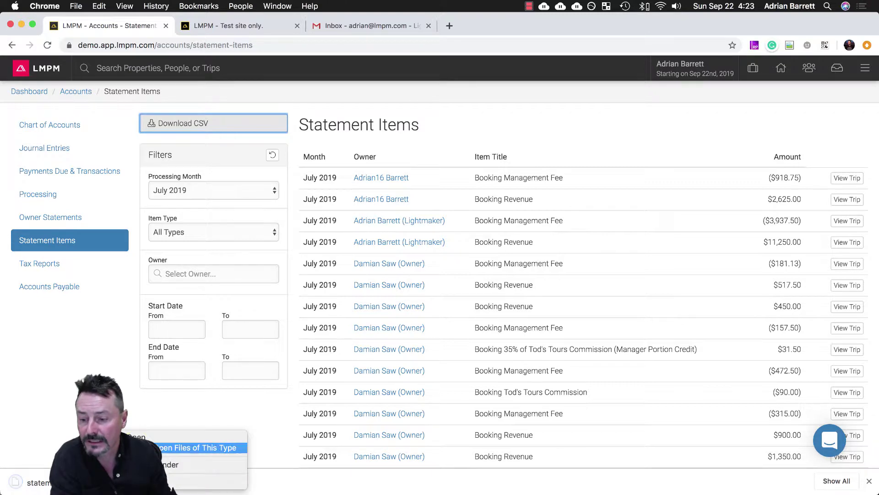
left_click(197, 447)
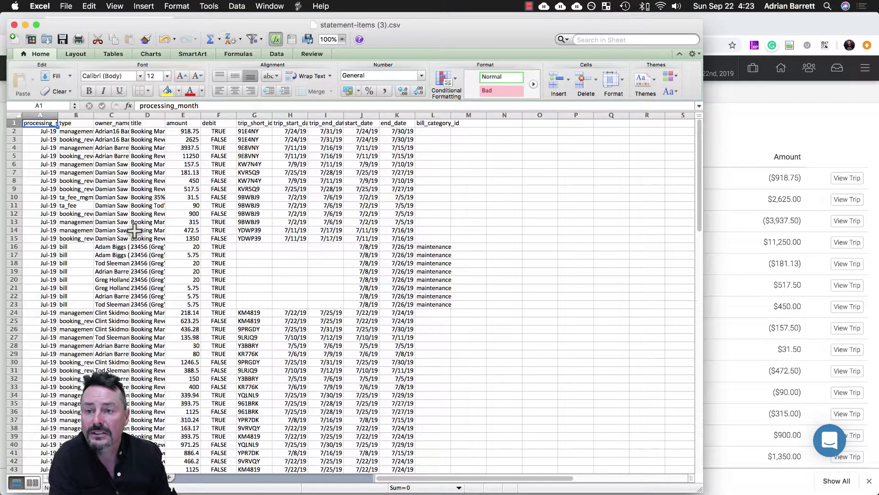
Fit all column widths in the statement items CSV, review its rows, and close the file to return to LMPM
left_click(14, 115)
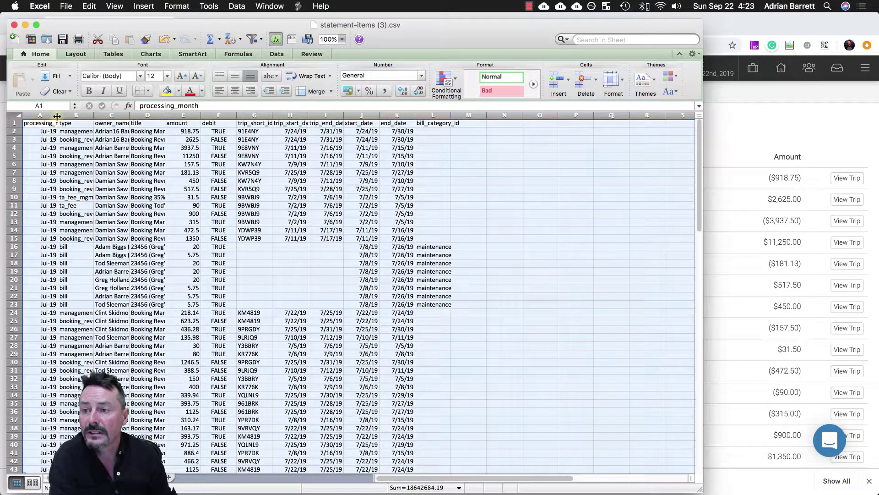
double_click(56, 116)
scroll(319, 275, "down", 1)
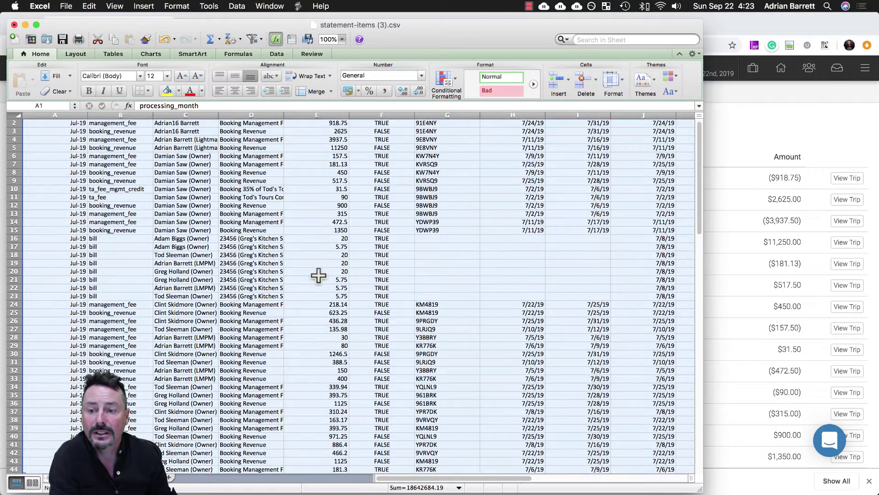
scroll(318, 275, "down", 20)
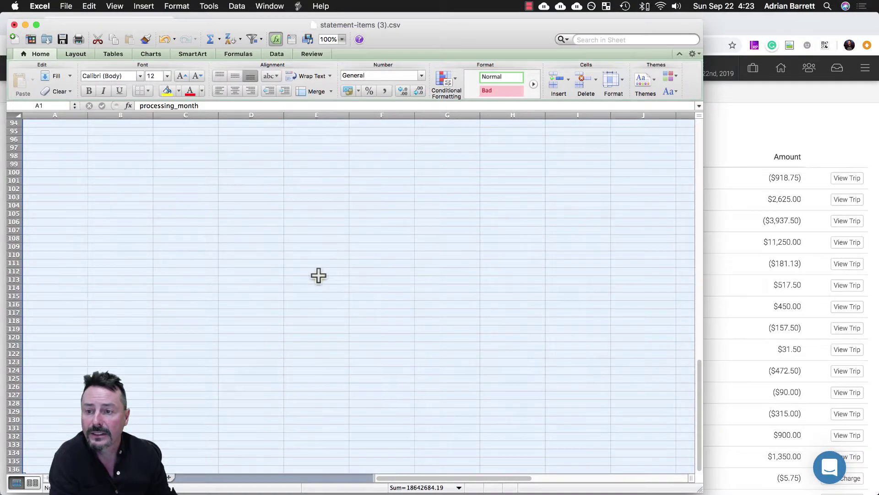
scroll(319, 275, "up", 11)
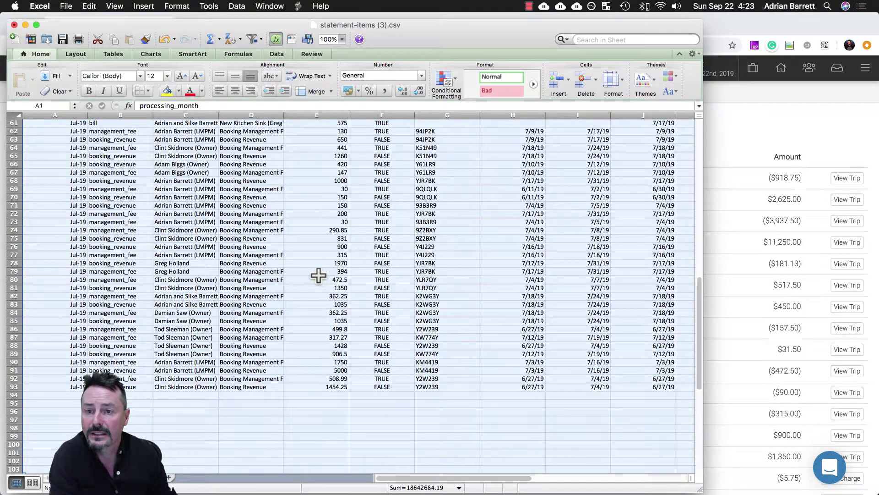
left_click(14, 25)
left_click(307, 97)
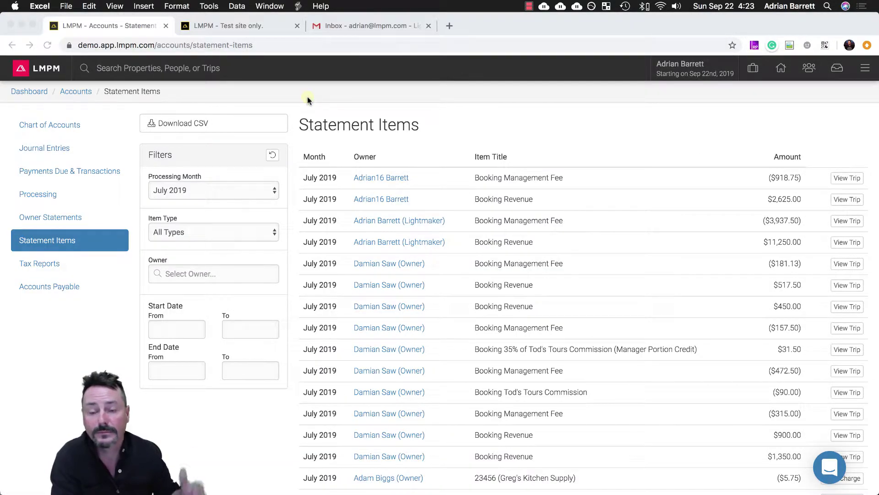
Filter the July 2019 statement items by Booking Revenue, and switch the item type to Management Fee
left_click(170, 233)
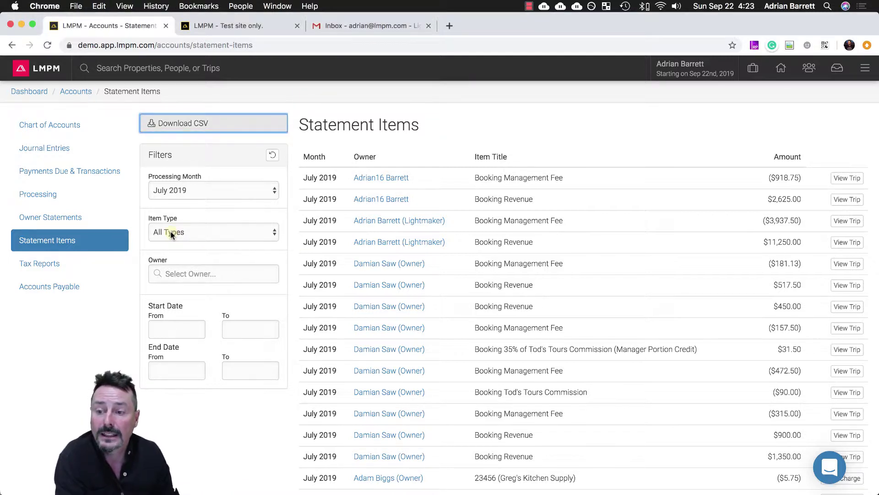
left_click(171, 232)
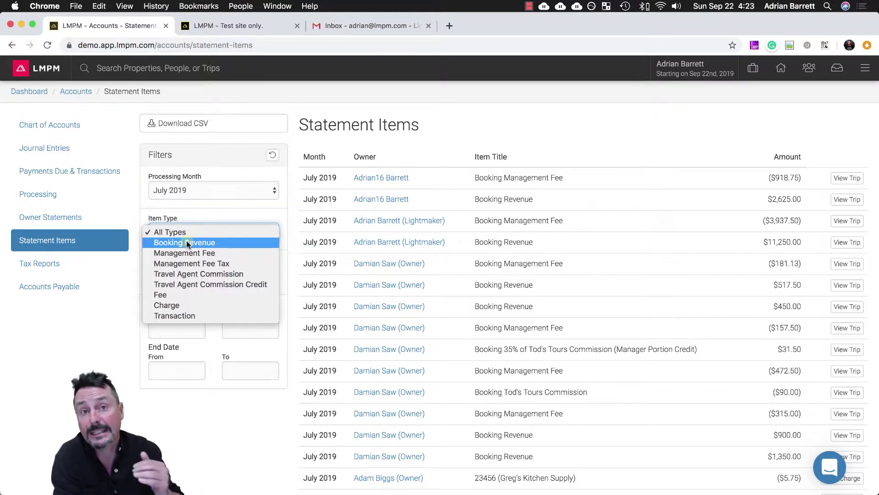
left_click(186, 242)
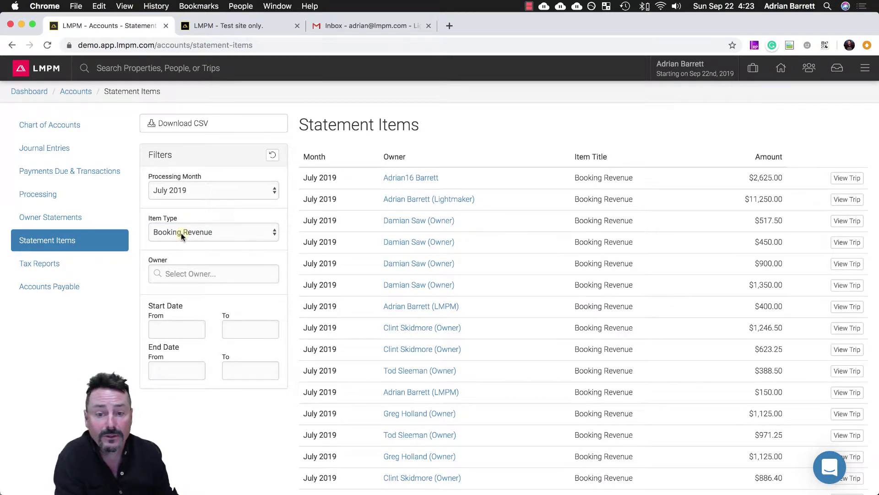
left_click(180, 233)
left_click(179, 243)
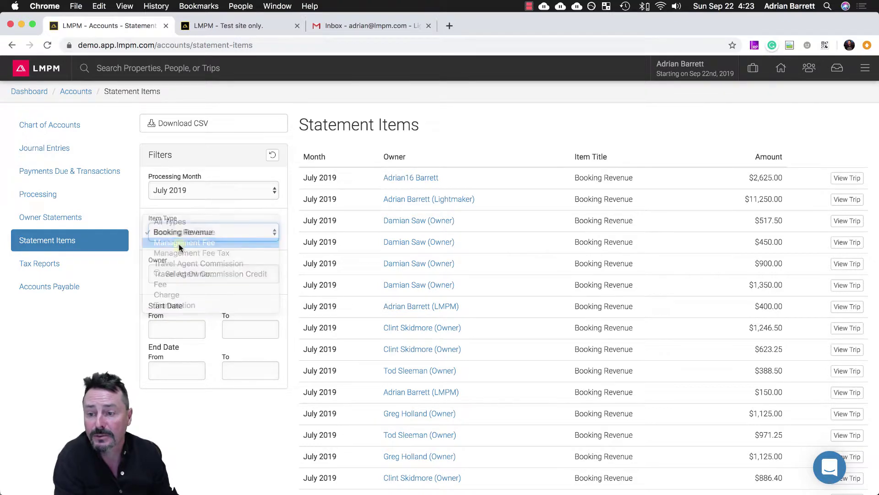
View the Travel Agent Commission items for July 2019, and reset the item type to All Types
left_click(181, 234)
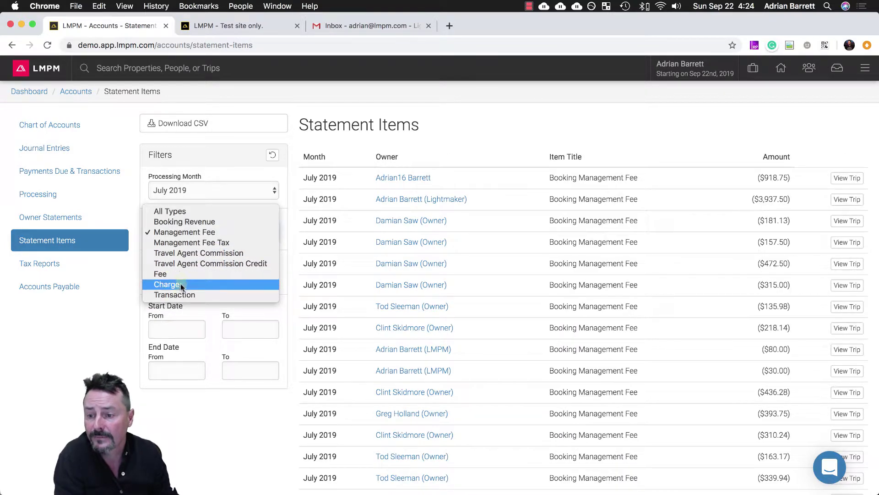
left_click(177, 254)
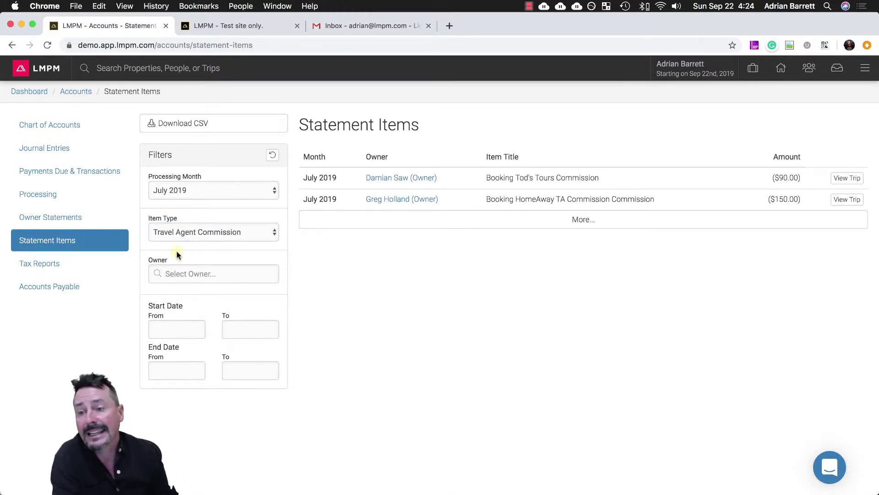
left_click(178, 234)
left_click(166, 193)
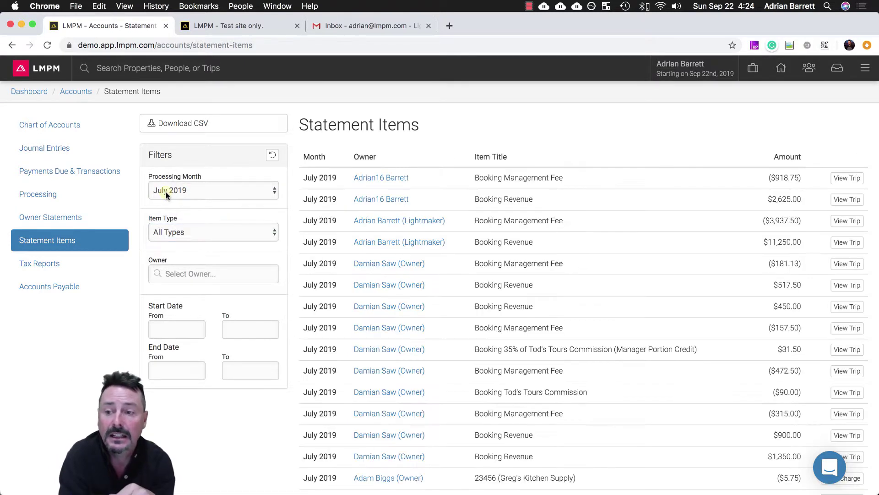
Filter the July 2019 statement items to Management Fee, download them as CSV, and open the file in Excel
left_click(166, 231)
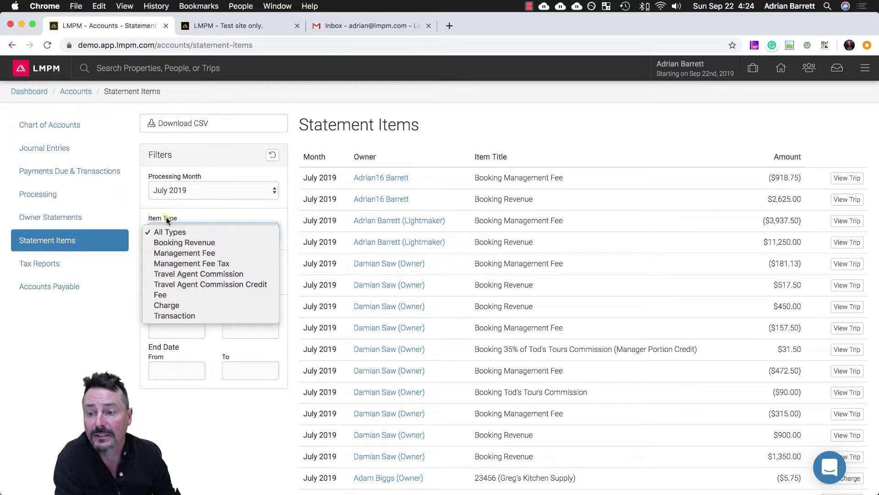
left_click(179, 253)
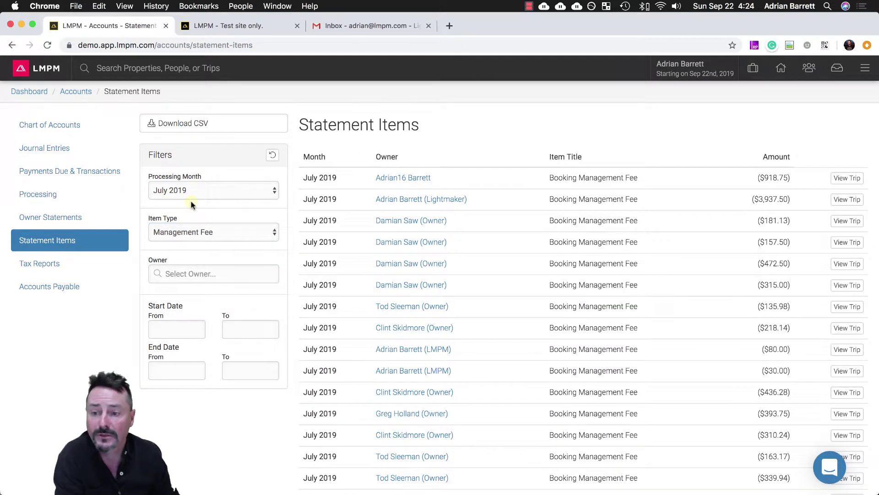
left_click(176, 122)
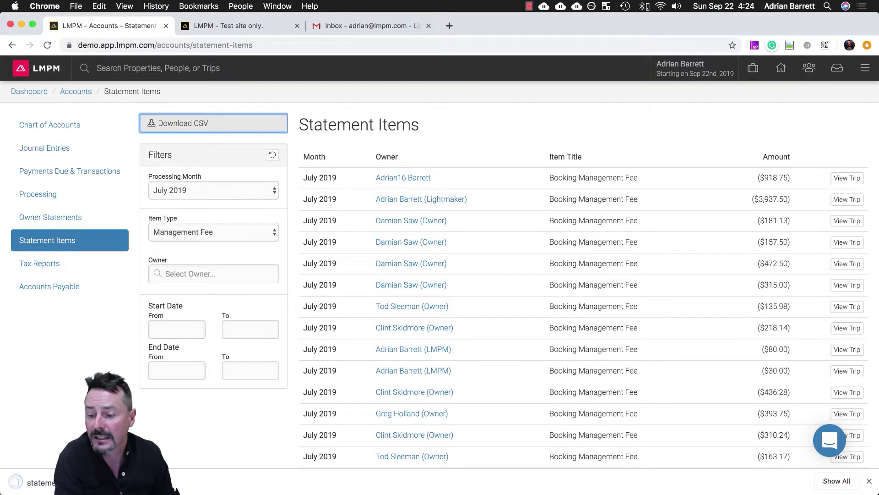
left_click(158, 482)
left_click(206, 437)
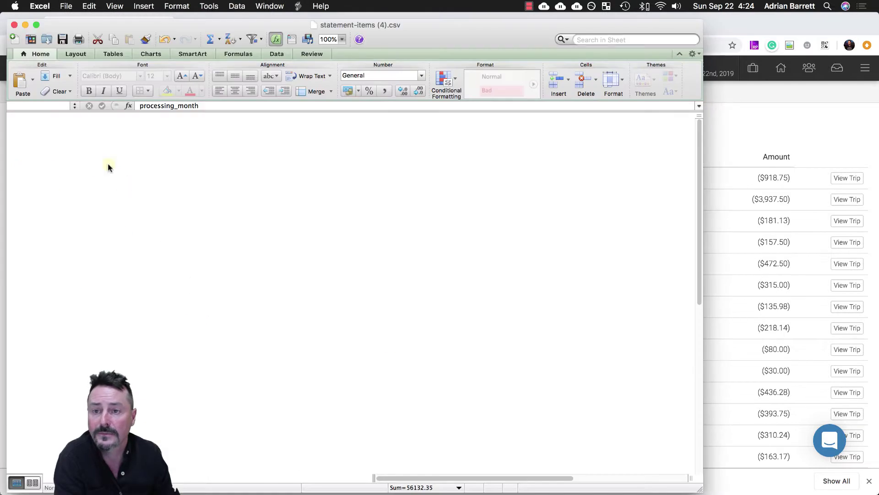
Fit all column widths in the management fee CSV and look across its columns
left_click(17, 115)
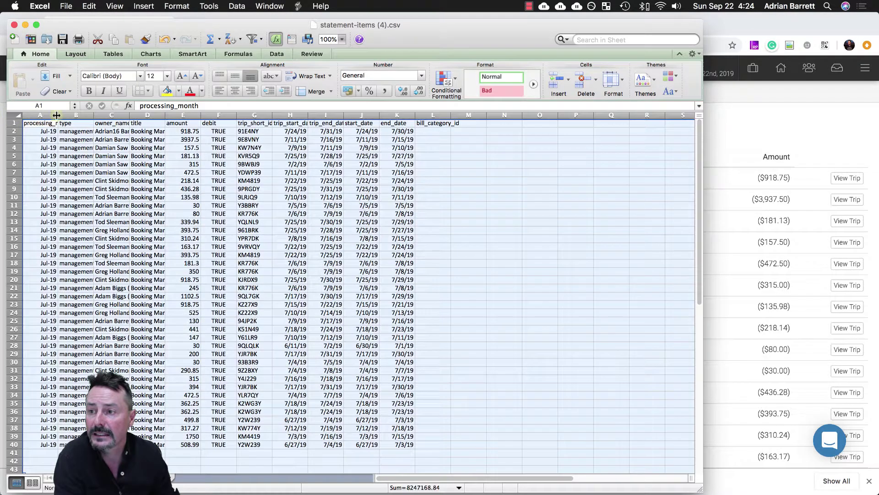
double_click(57, 115)
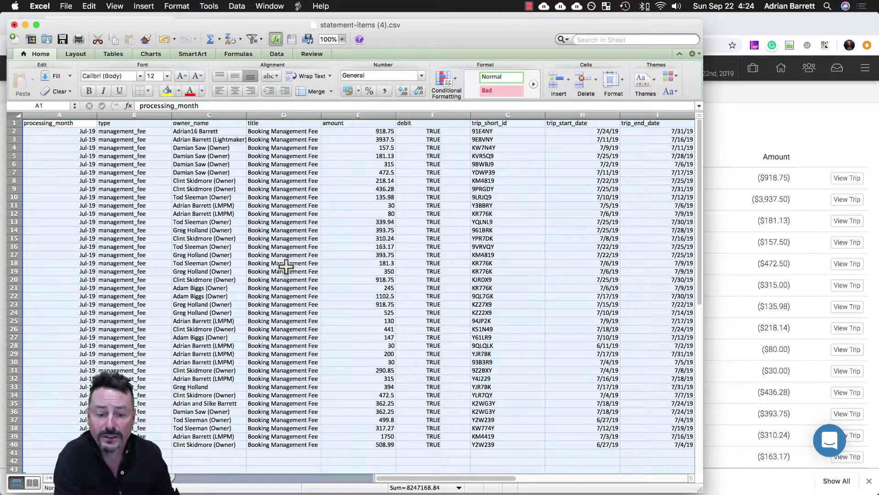
scroll(365, 268, "right", 5)
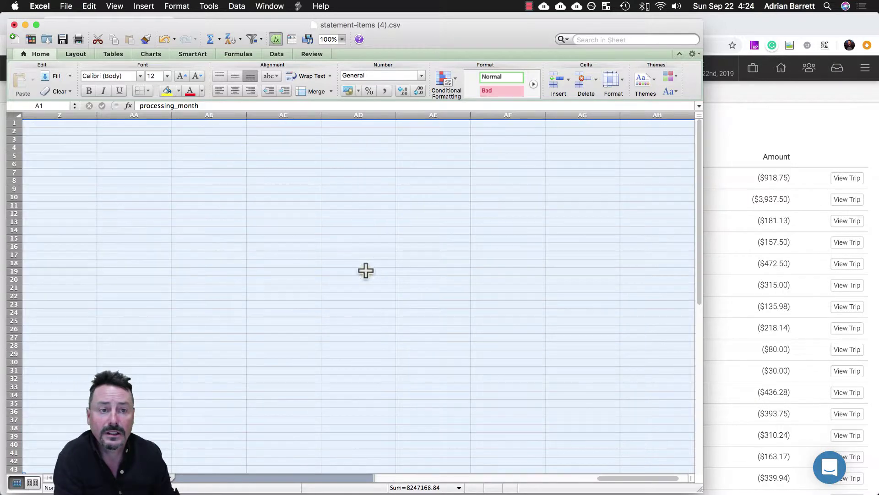
scroll(365, 270, "left", 5)
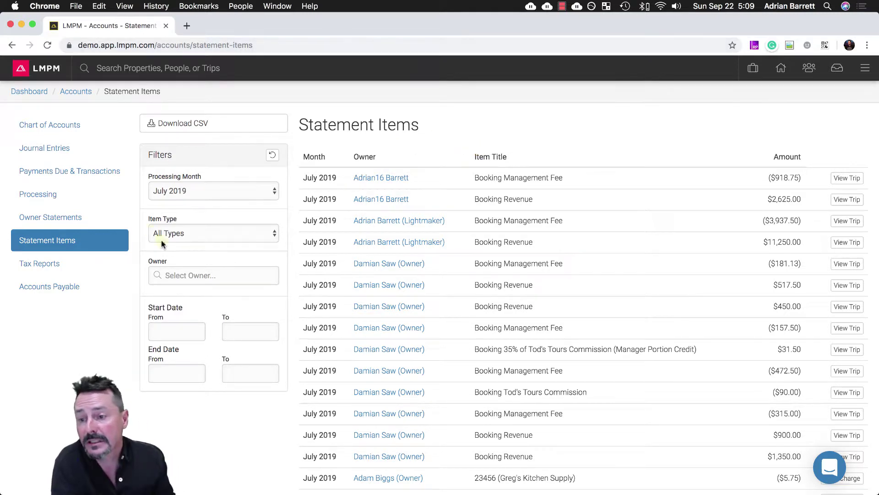
left_click(180, 234)
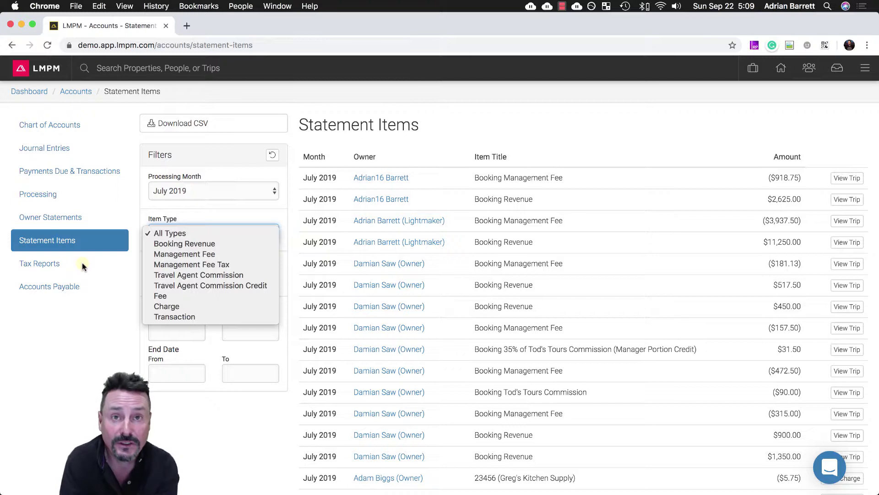
left_click(79, 323)
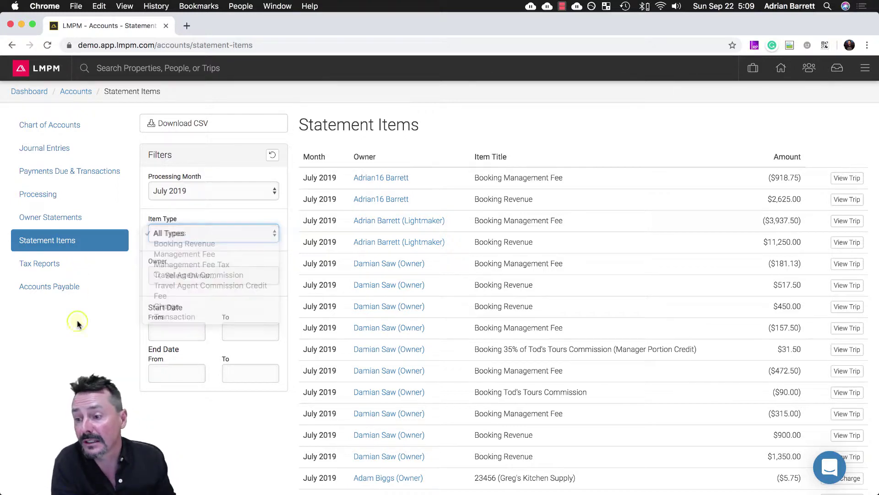
Open Accounts Payable and review the vendor and tax account balances
left_click(46, 291)
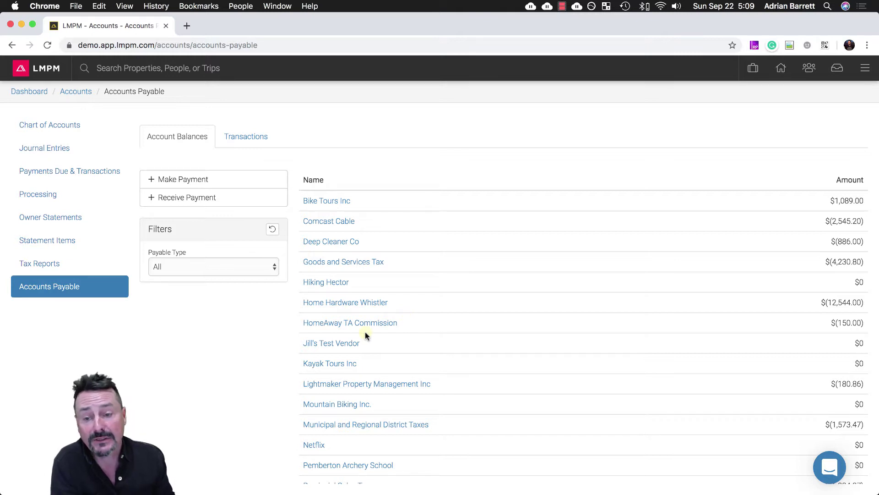
scroll(366, 335, "down", 5)
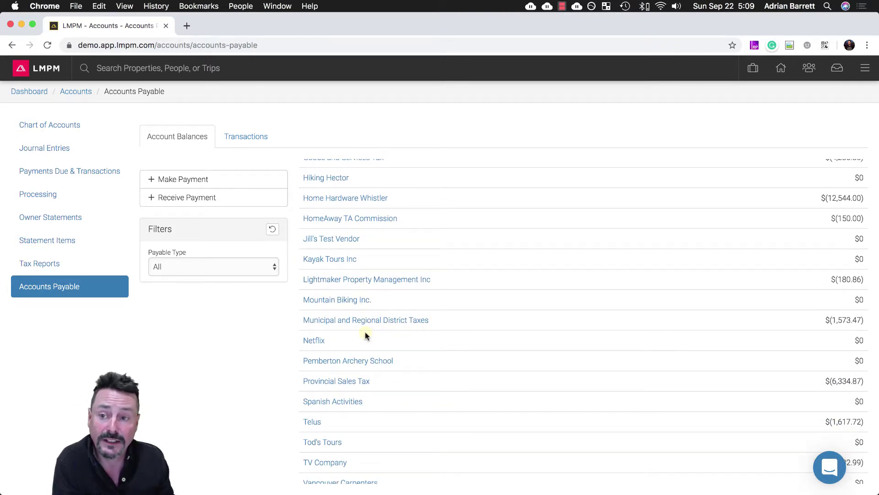
scroll(365, 332, "up", 5)
Show the Accounts Payable transactions, and open and dismiss the form for making a payment
left_click(247, 138)
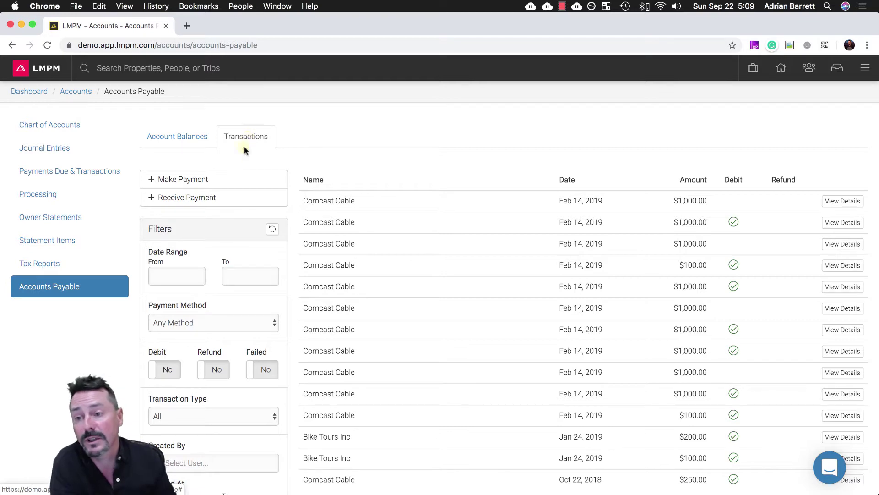
left_click(221, 179)
left_click(589, 86)
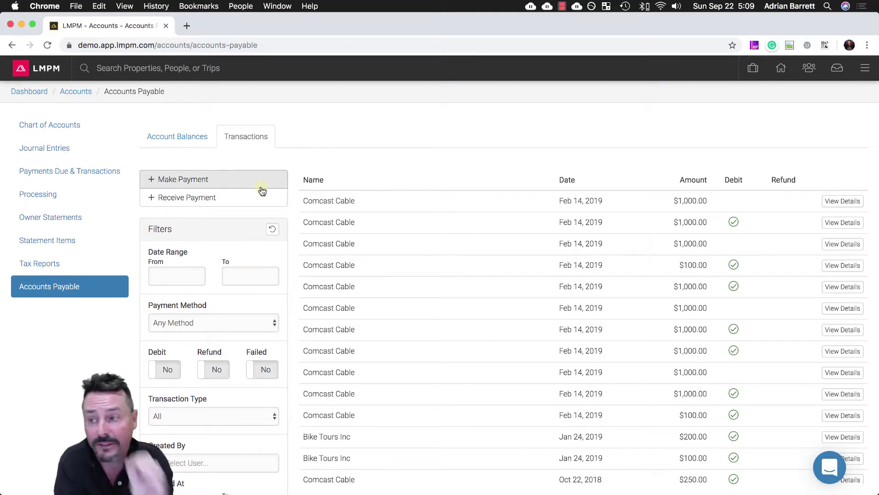
Open the July processing page and re-process July
left_click(76, 196)
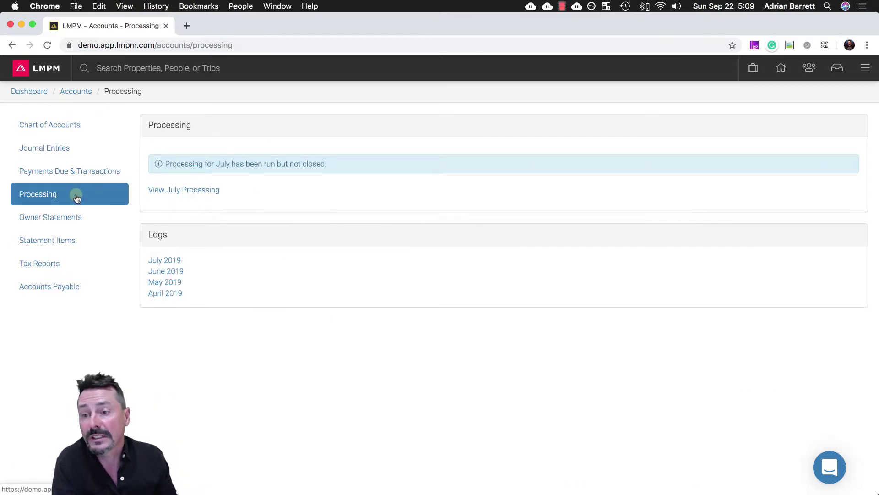
left_click(195, 194)
left_click(184, 227)
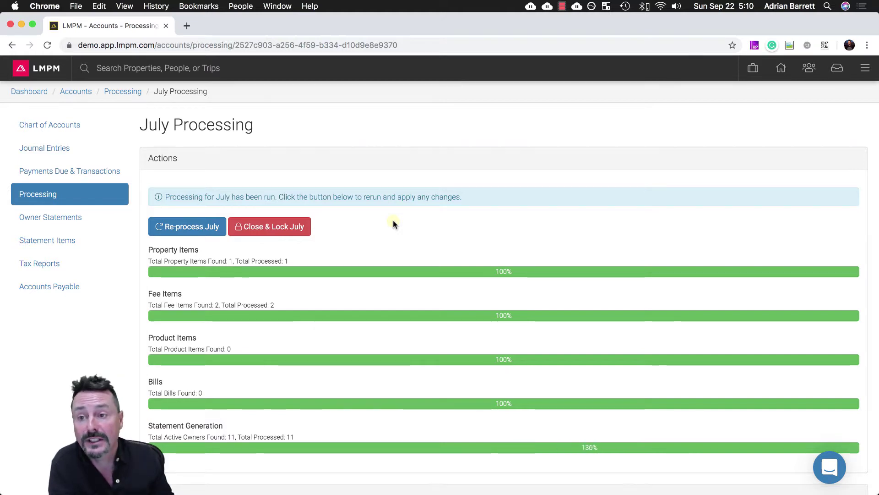
Review the July processing stats, logs and owner statement balances
scroll(393, 223, "down", 5)
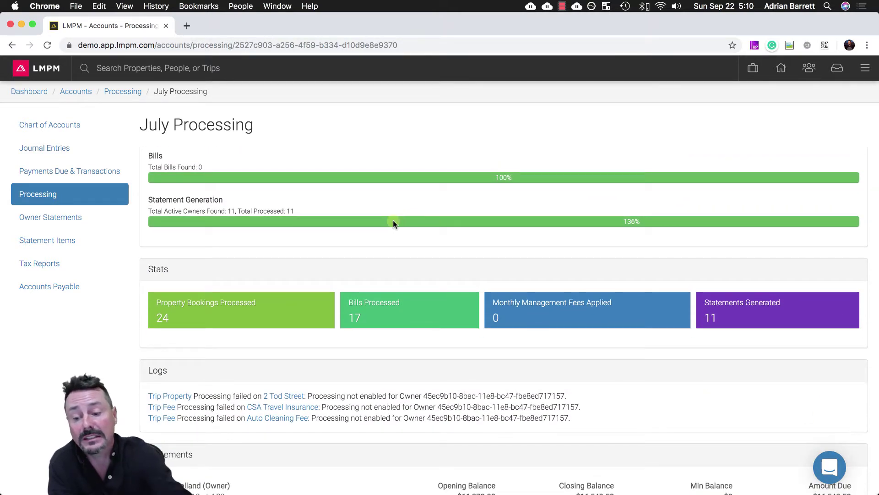
scroll(393, 223, "down", 5)
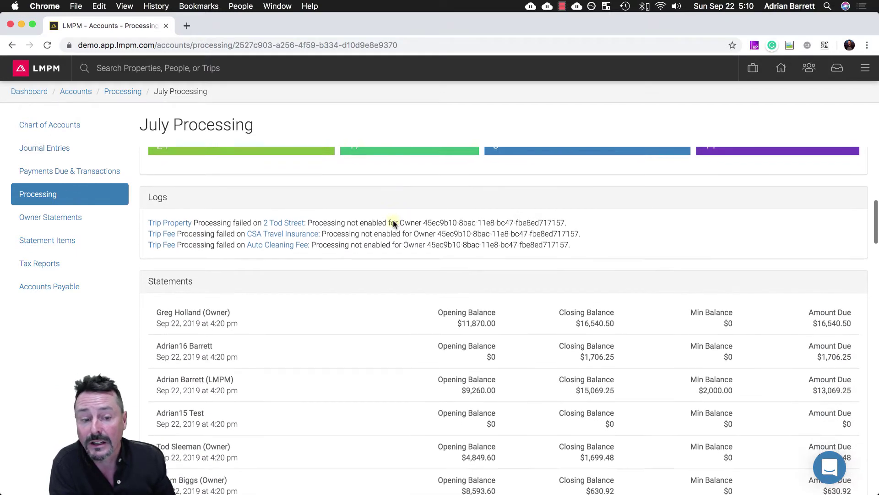
scroll(393, 223, "down", 8)
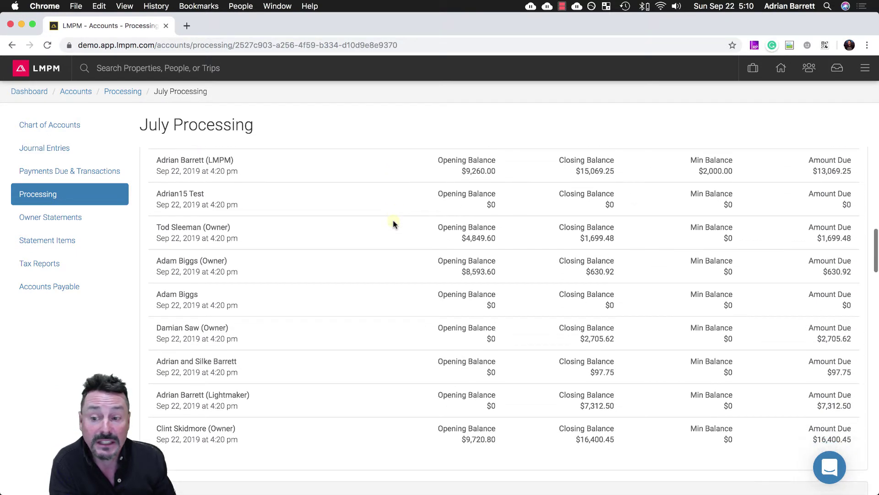